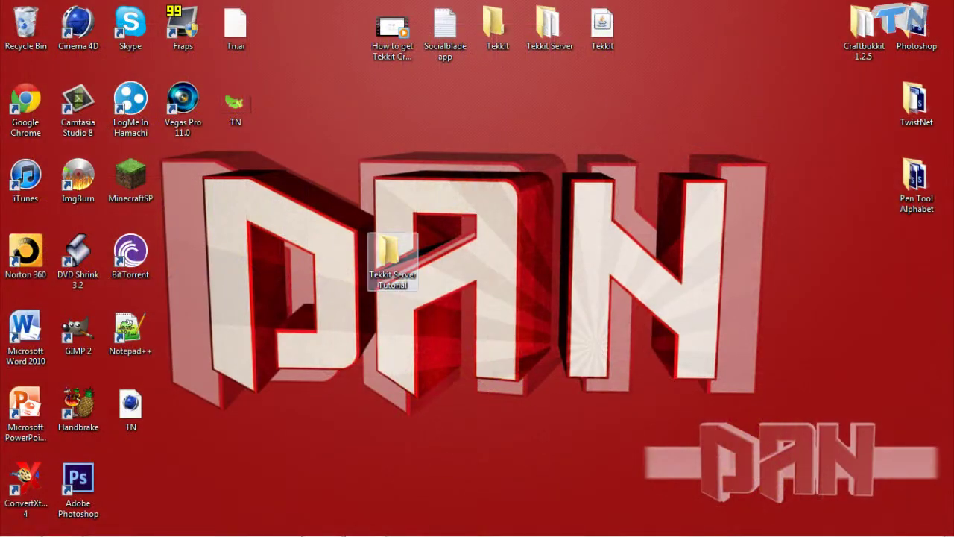
# Look inside the empty Tekkit Server Tutorial folder, then rearrange the folders on the desktop
pyautogui.doubleClick(388, 252)
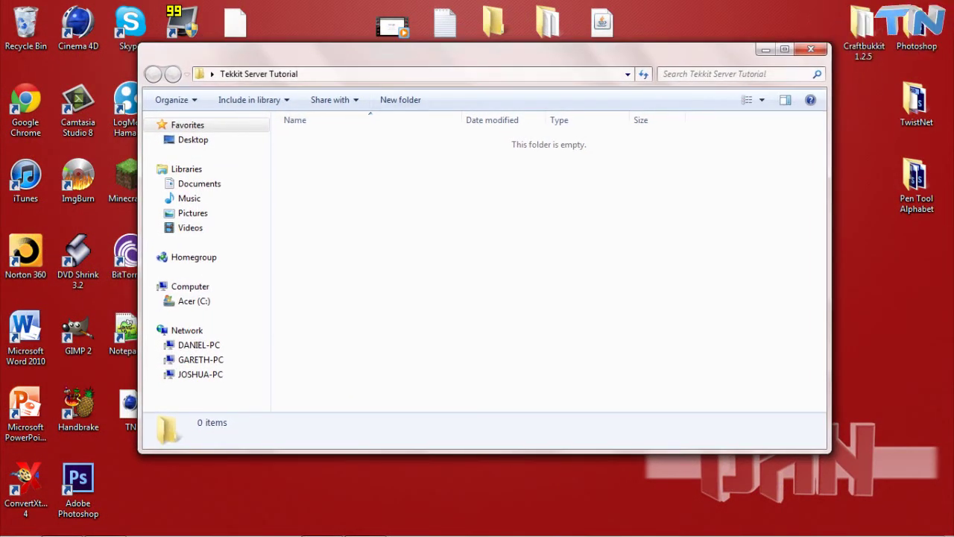
pyautogui.hotkey('alt', 'F4')
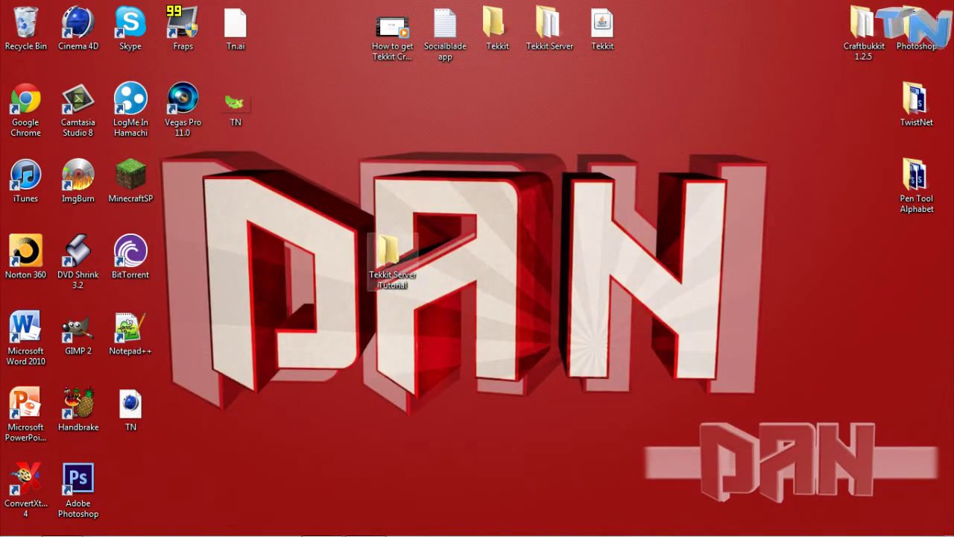
pyautogui.moveTo(393, 253); pyautogui.dragTo(498, 253)
pyautogui.moveTo(415, 206); pyautogui.dragTo(574, 304)
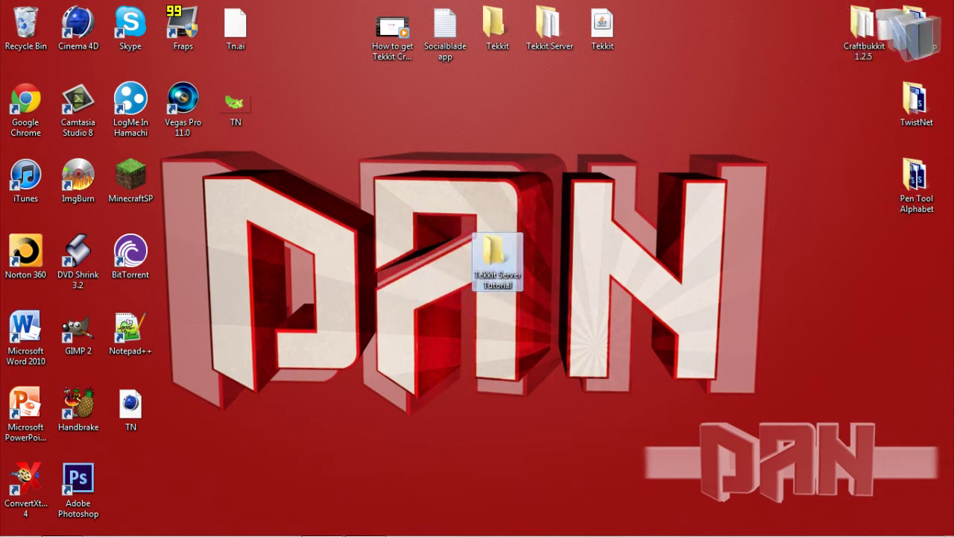
pyautogui.moveTo(498, 257); pyautogui.dragTo(389, 254)
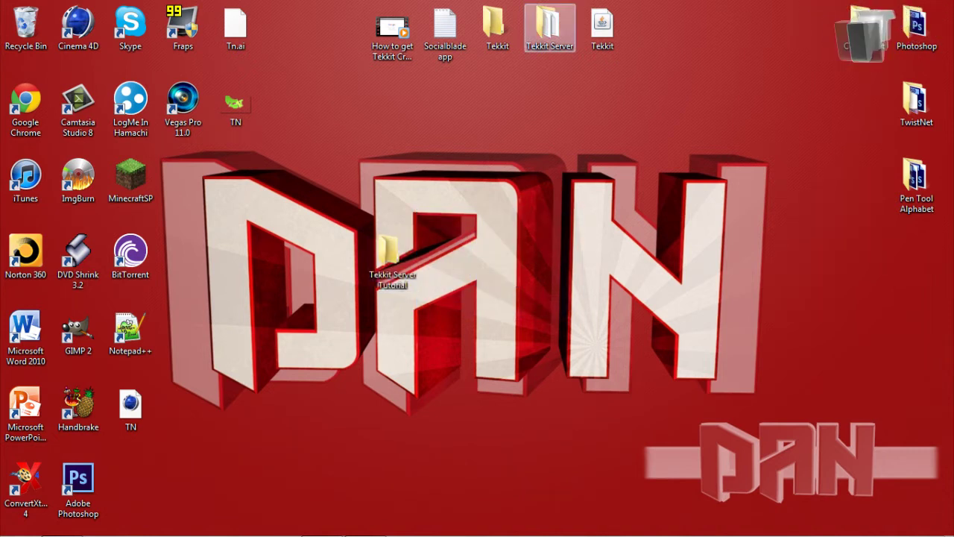
# Copy Tekkit.jar from the Tekkit Server folder and close that folder
pyautogui.doubleClick(550, 26)
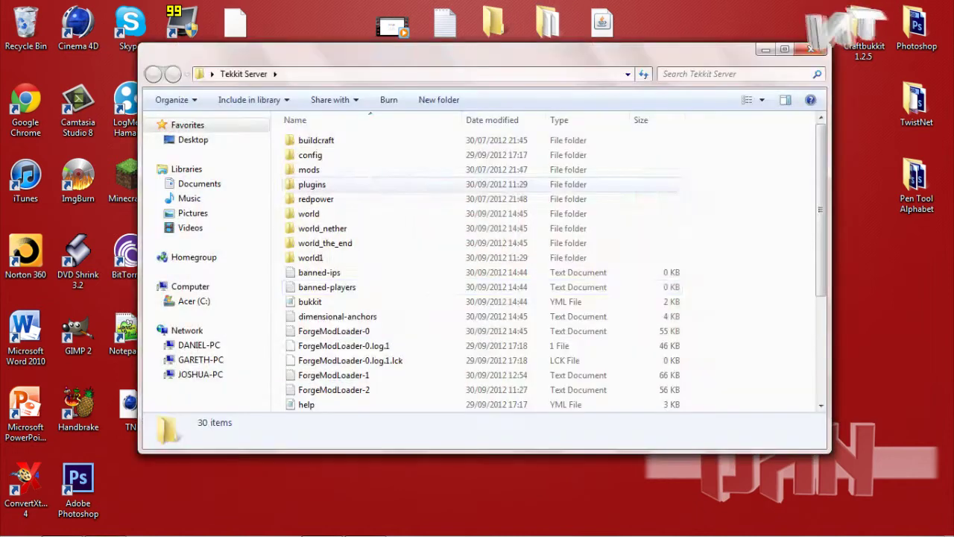
pyautogui.scroll(-4, 320, 313)
pyautogui.rightClick(317, 389)
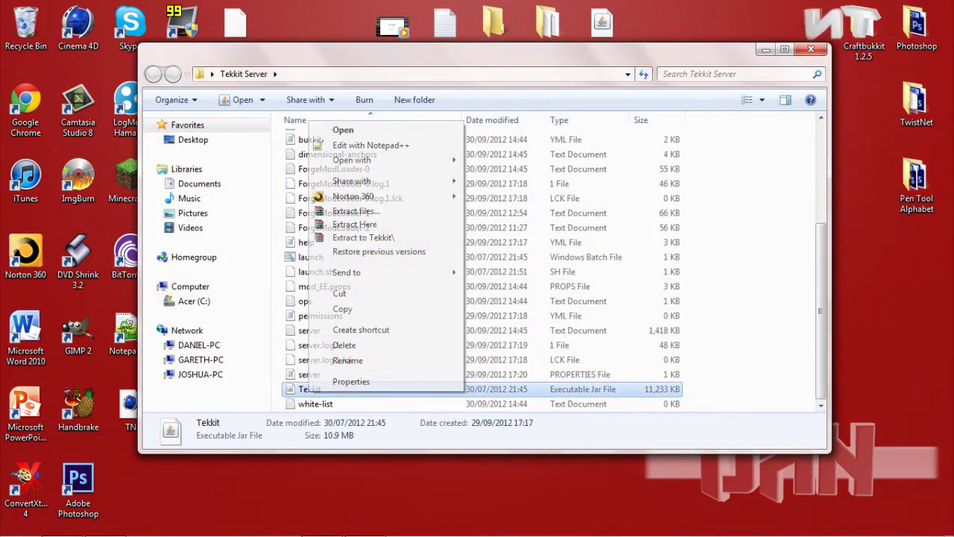
pyautogui.click(339, 309)
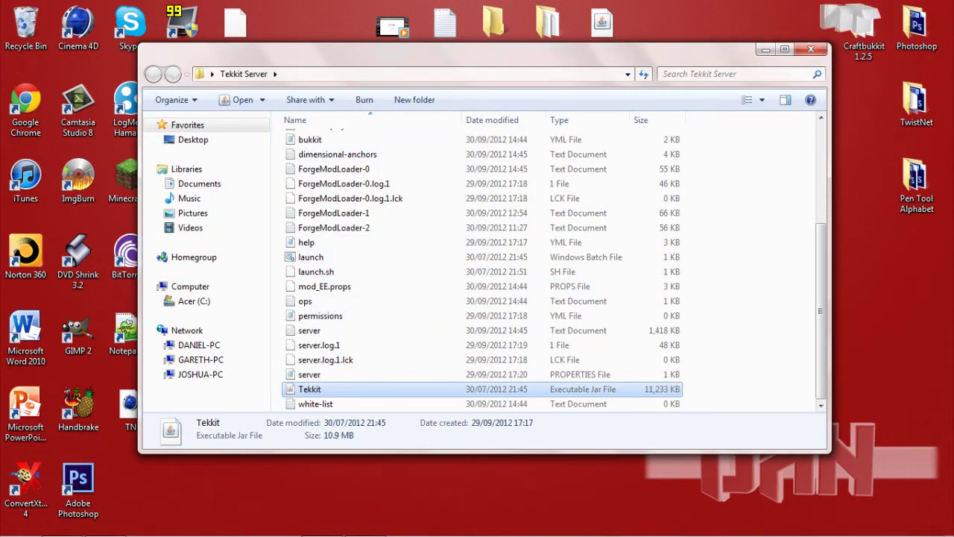
pyautogui.click(810, 49)
# Paste Tekkit.jar into the Tekkit Server Tutorial folder, then close the window
pyautogui.doubleClick(393, 257)
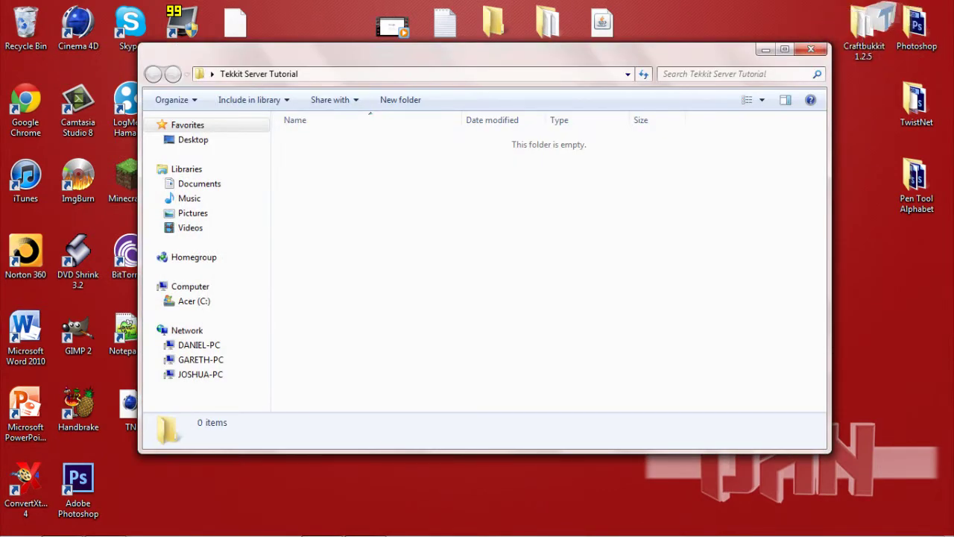
pyautogui.rightClick(315, 157)
pyautogui.click(349, 254)
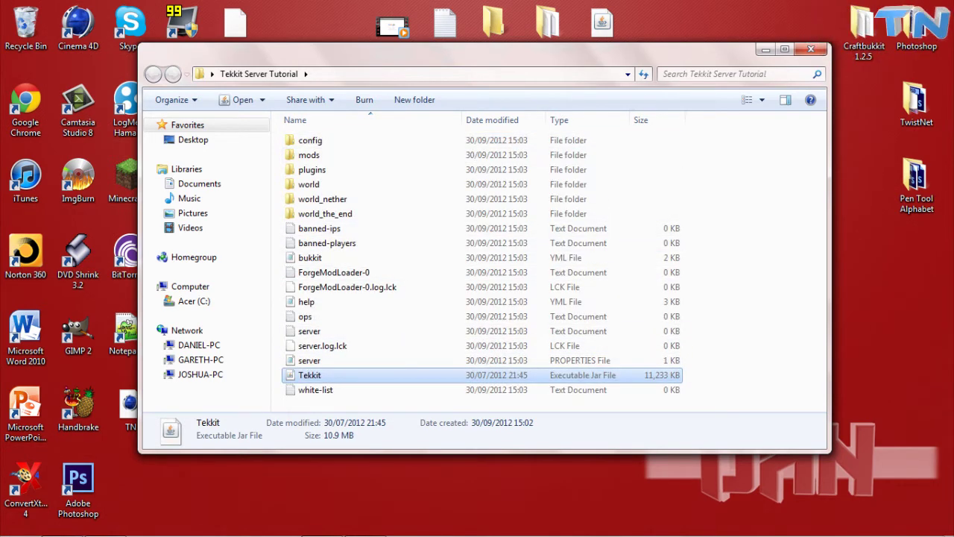
pyautogui.moveTo(720, 400); pyautogui.dragTo(779, 305)
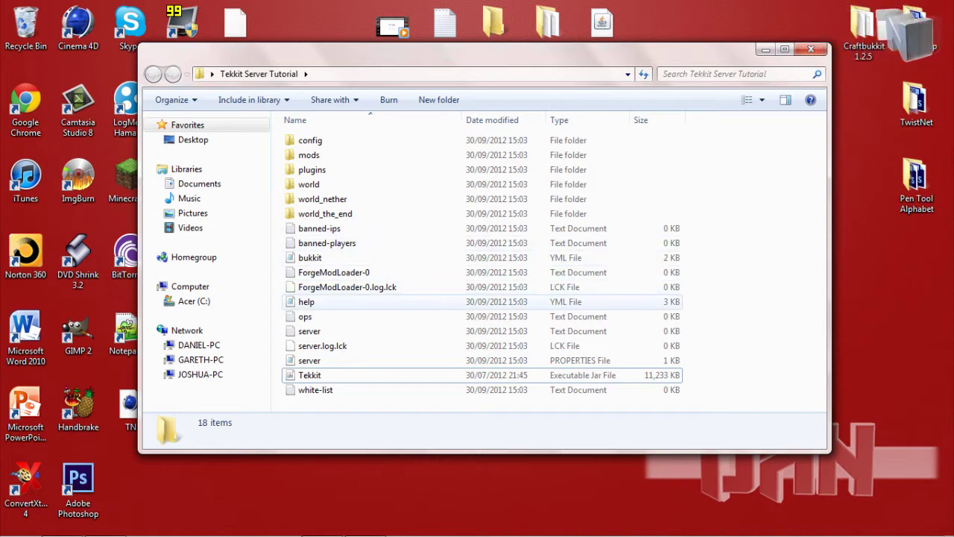
pyautogui.click(810, 49)
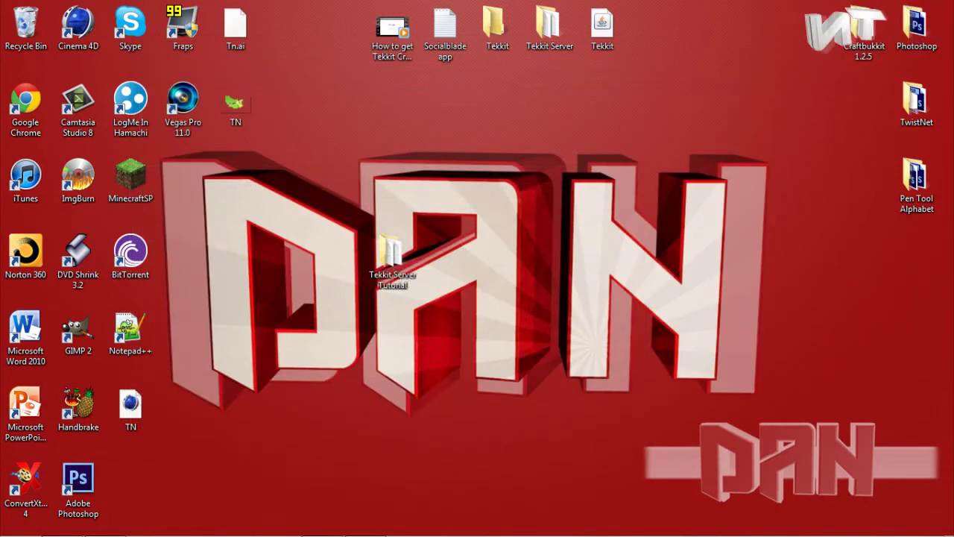
# Kill the javaw.exe process from a maximized Task Manager, confirming End Process
pyautogui.hotkey('ctrl', 'shift', 'Escape')
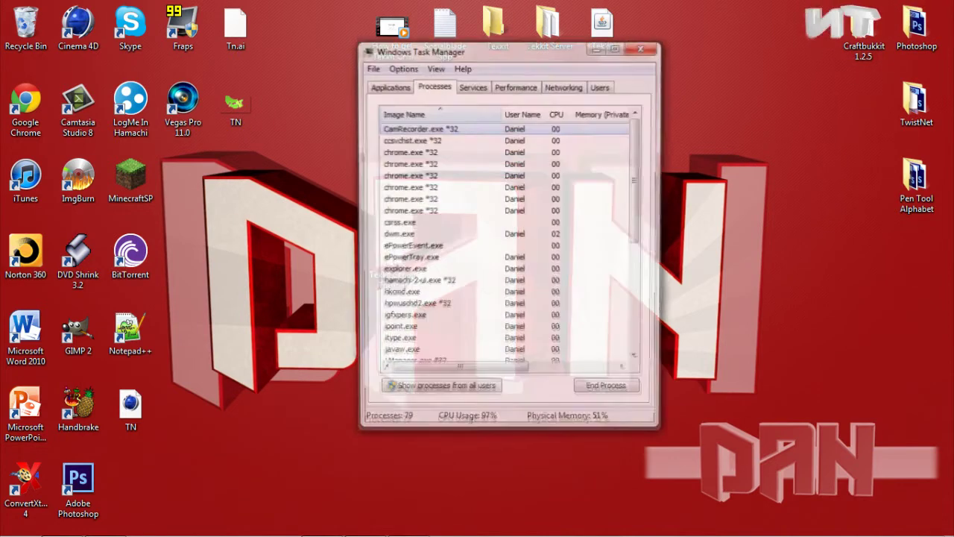
pyautogui.press('super+Up')
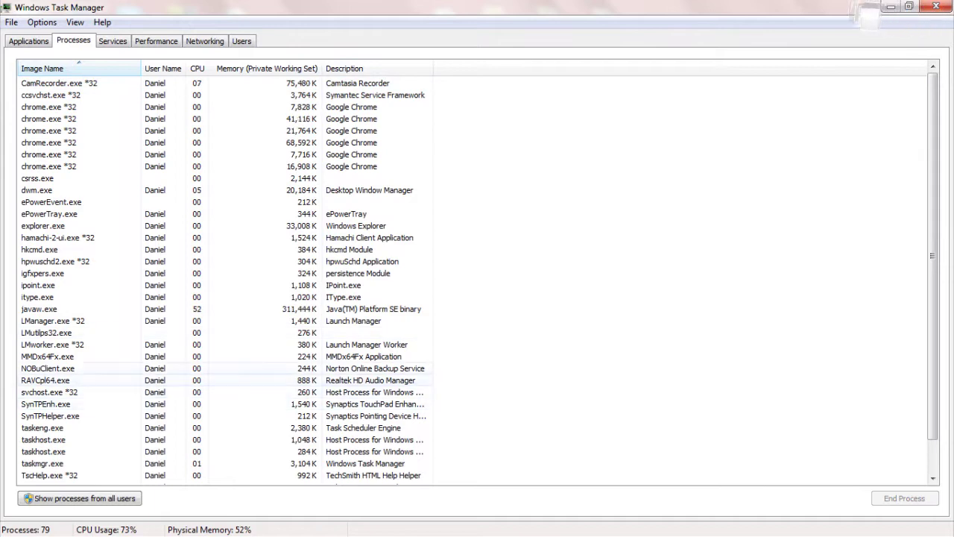
pyautogui.click(45, 308)
pyautogui.rightClick(67, 308)
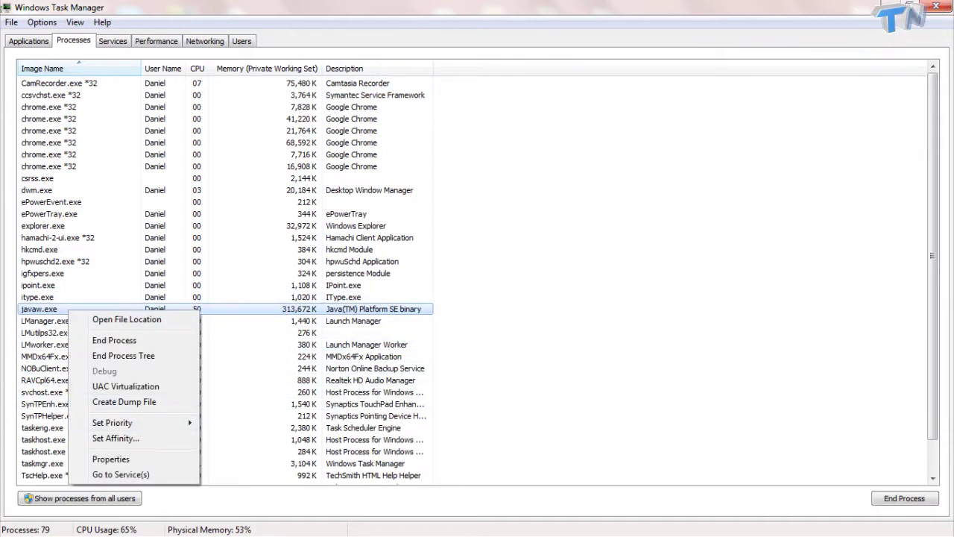
pyautogui.press('e')
pyautogui.press('Return')
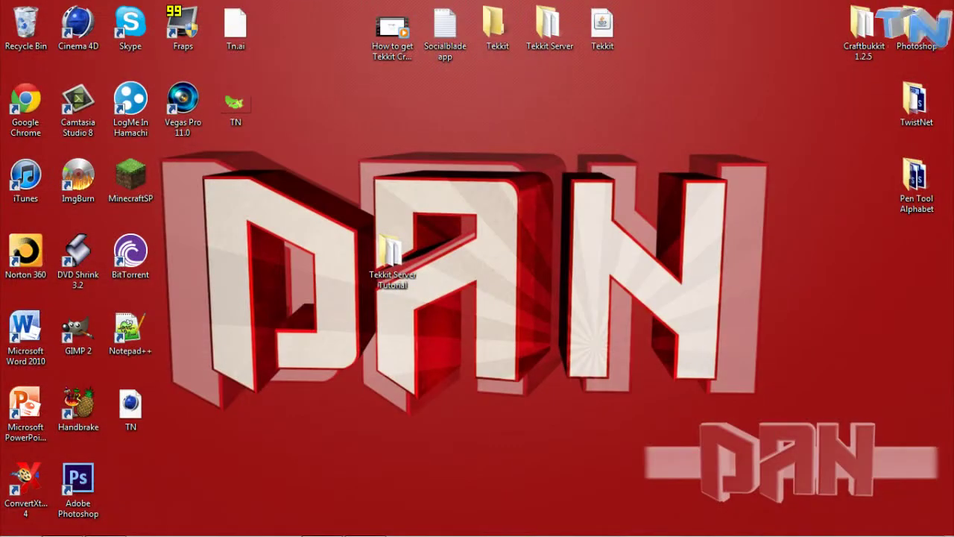
# Add a New > Text Document named Launch in Tekkit Server Tutorial and open it in Notepad
pyautogui.doubleClick(391, 253)
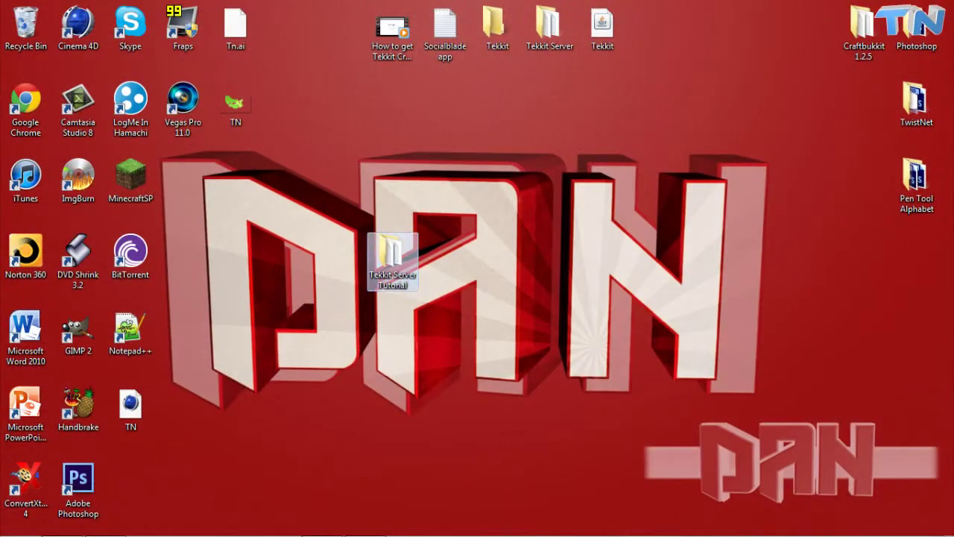
pyautogui.moveTo(315, 390); pyautogui.dragTo(335, 350)
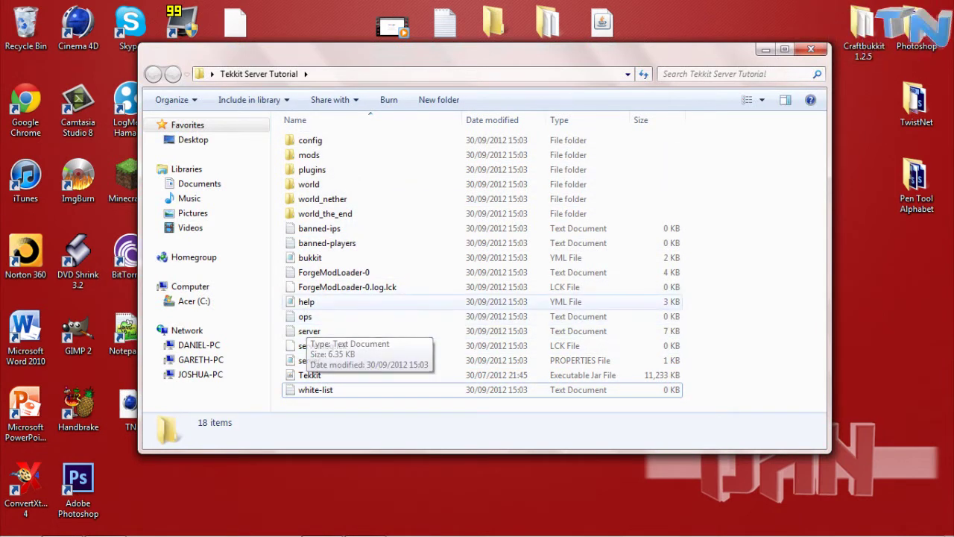
pyautogui.rightClick(733, 314)
pyautogui.moveTo(766, 483)
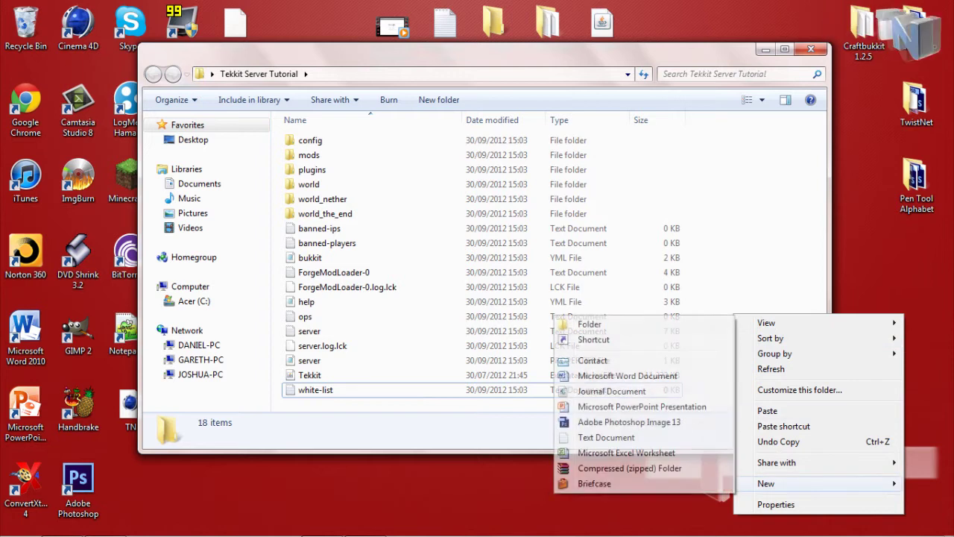
pyautogui.click(604, 437)
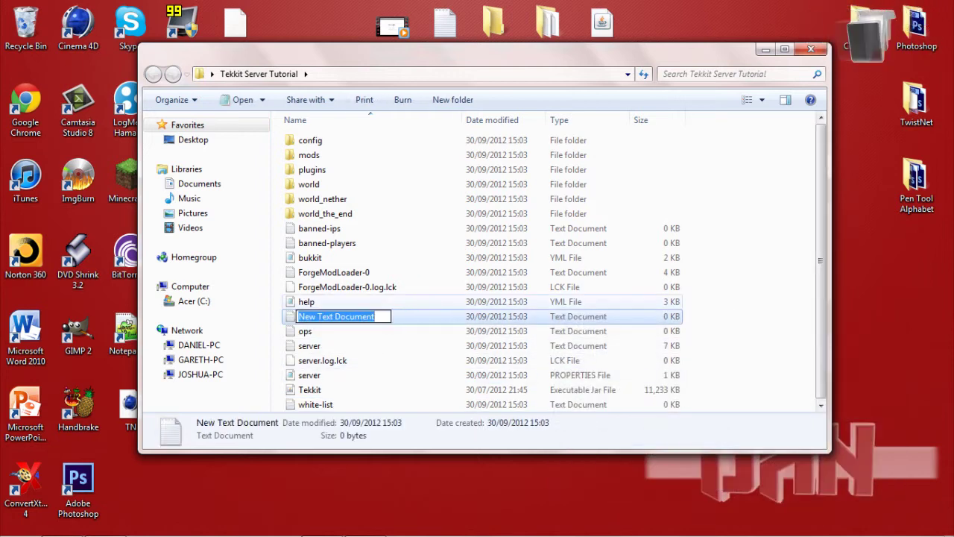
pyautogui.press('BackSpace')
pyautogui.write('Lau')
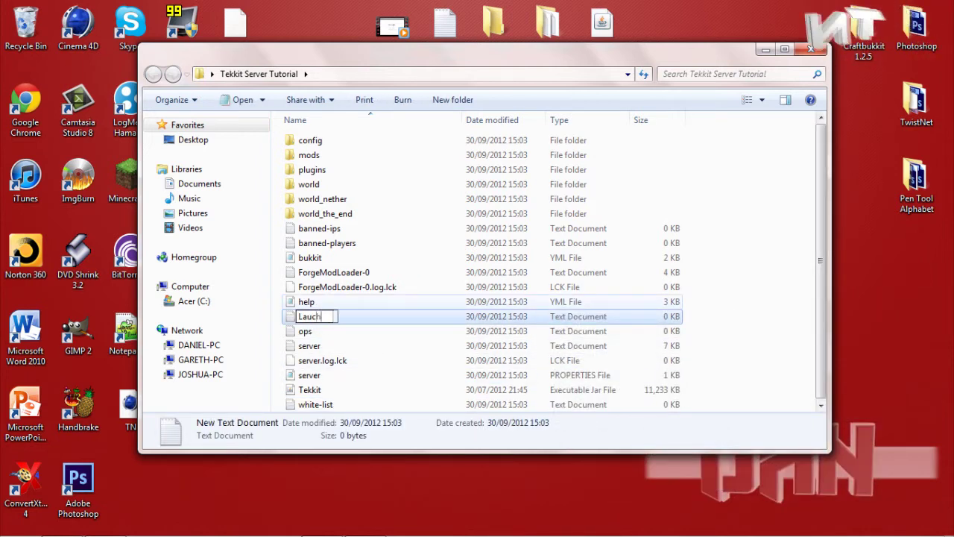
pyautogui.write('nch')
pyautogui.press('Return')
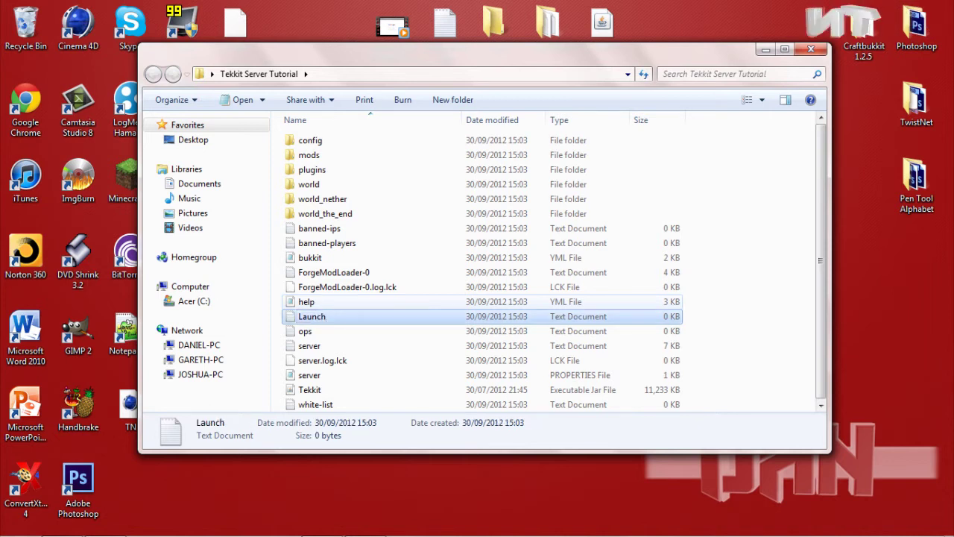
pyautogui.press('Return')
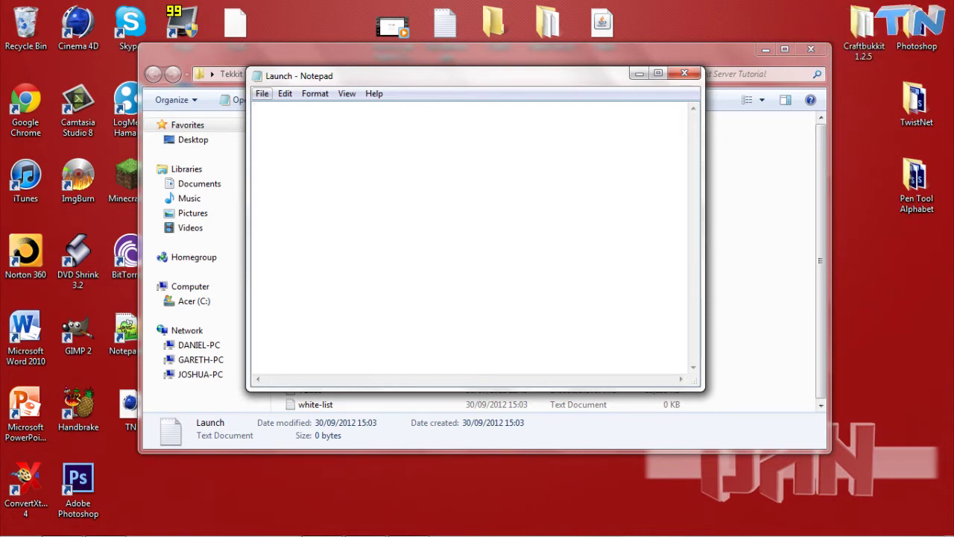
# Put the lines 'java -Xmx3G -Xms2G -jar Tekkit.jar nogui' and 'pause' into the Launch file
pyautogui.hotkey('alt', 'F4')
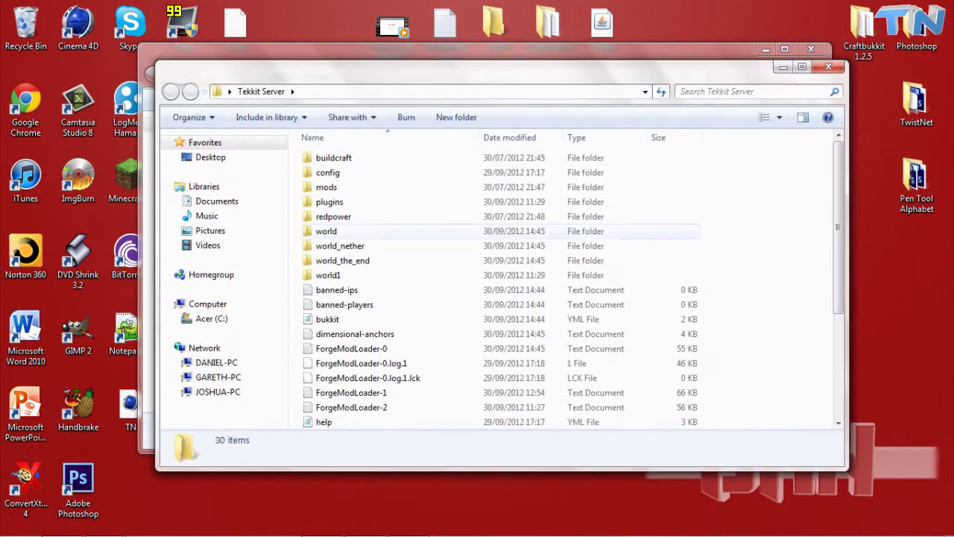
pyautogui.scroll(-1, 492, 269)
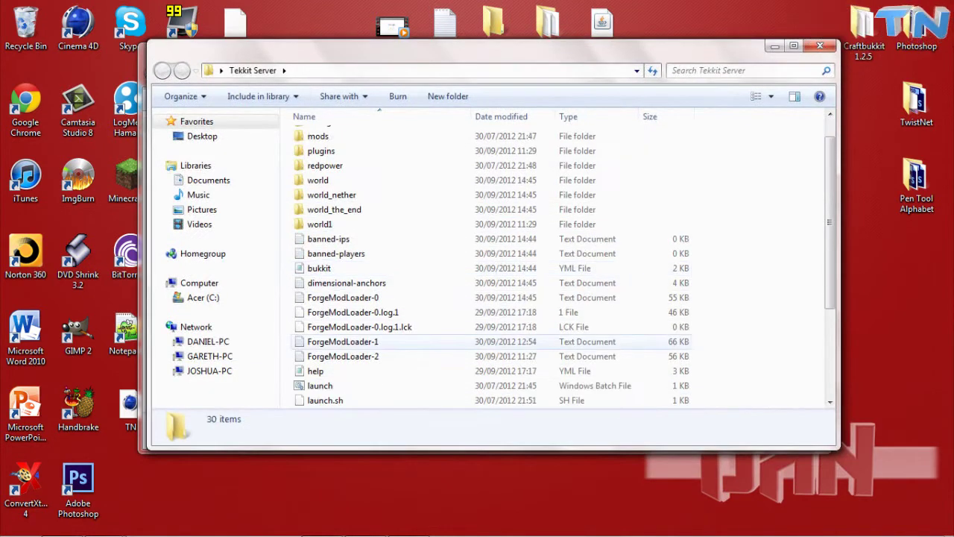
pyautogui.rightClick(307, 386)
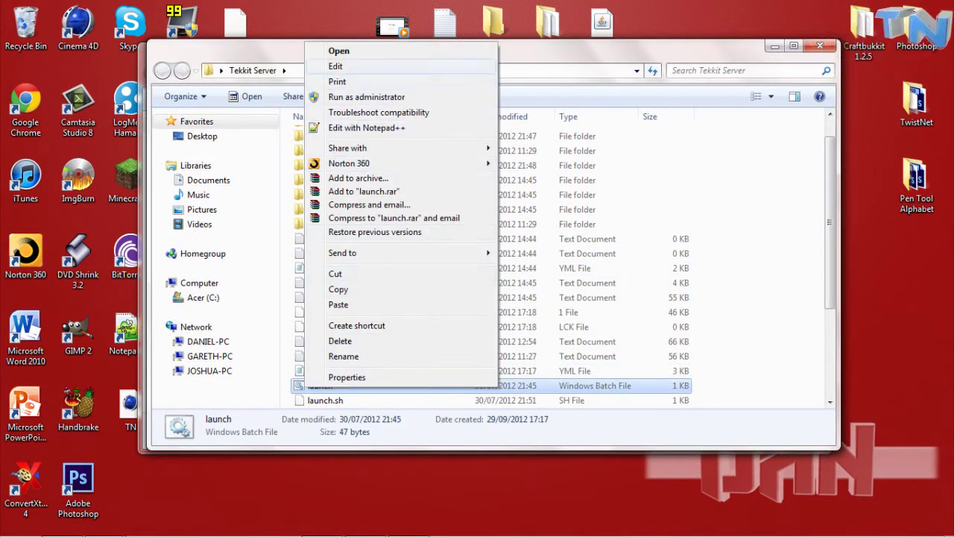
pyautogui.click(335, 66)
pyautogui.hotkey('ctrl', 'a')
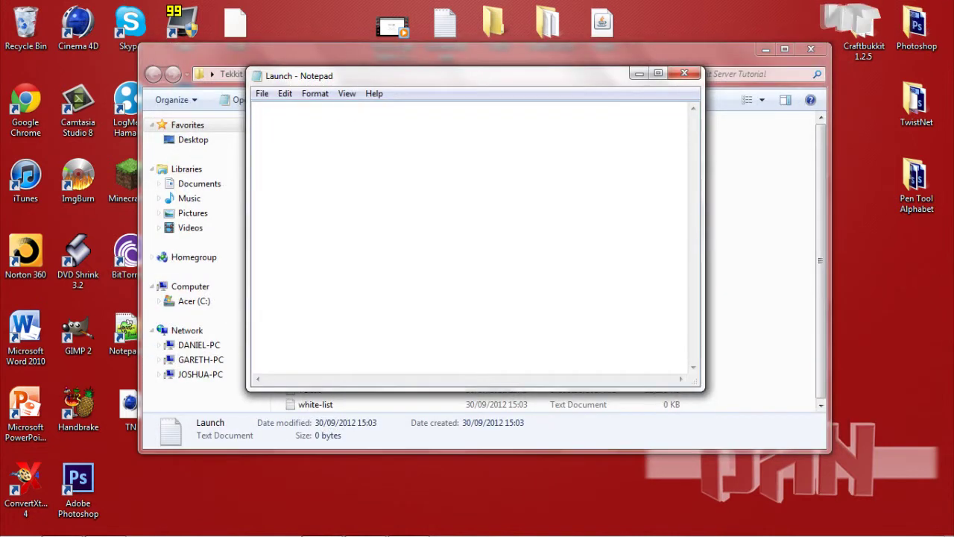
pyautogui.hotkey('ctrl', 'v')
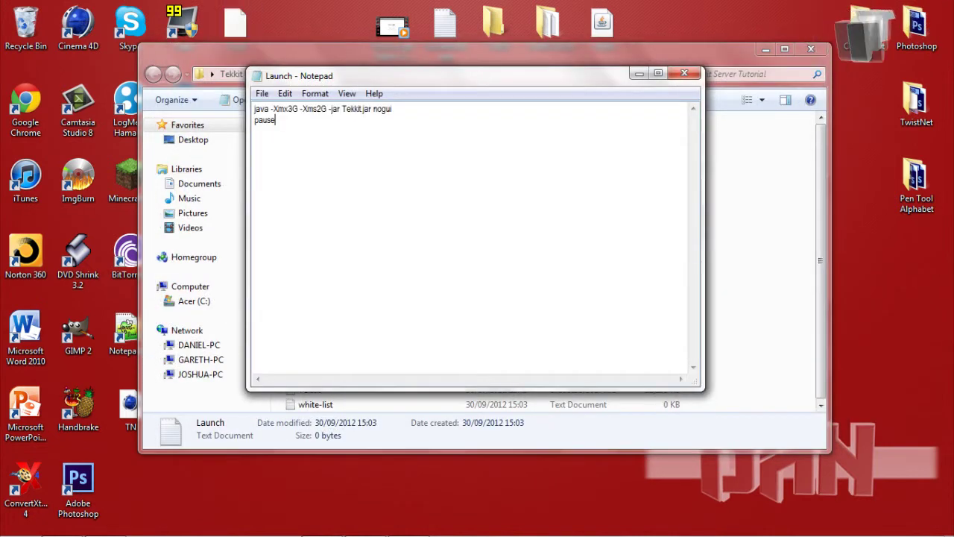
# Save the script as Launch.bat with Save as type set to All Files
pyautogui.hotkey('alt', 'f')
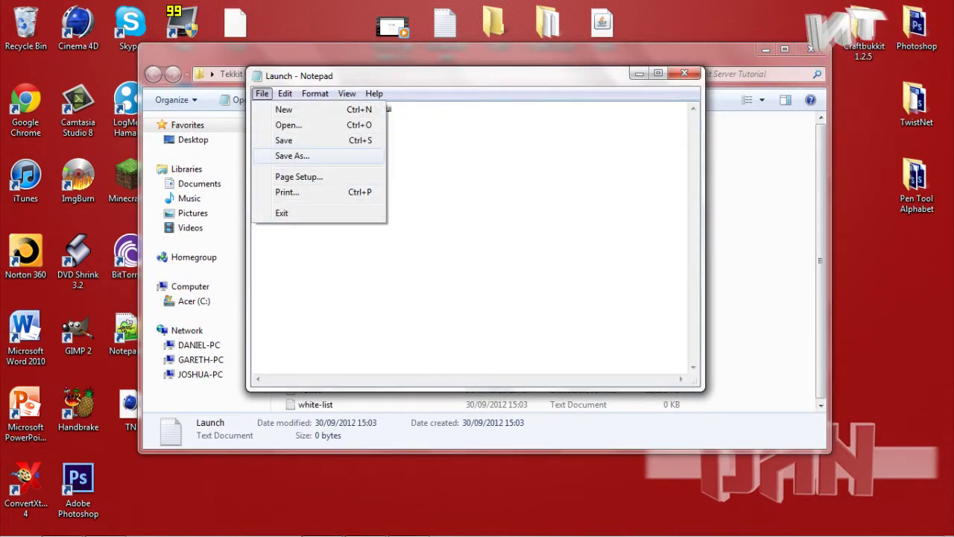
pyautogui.press('Return')
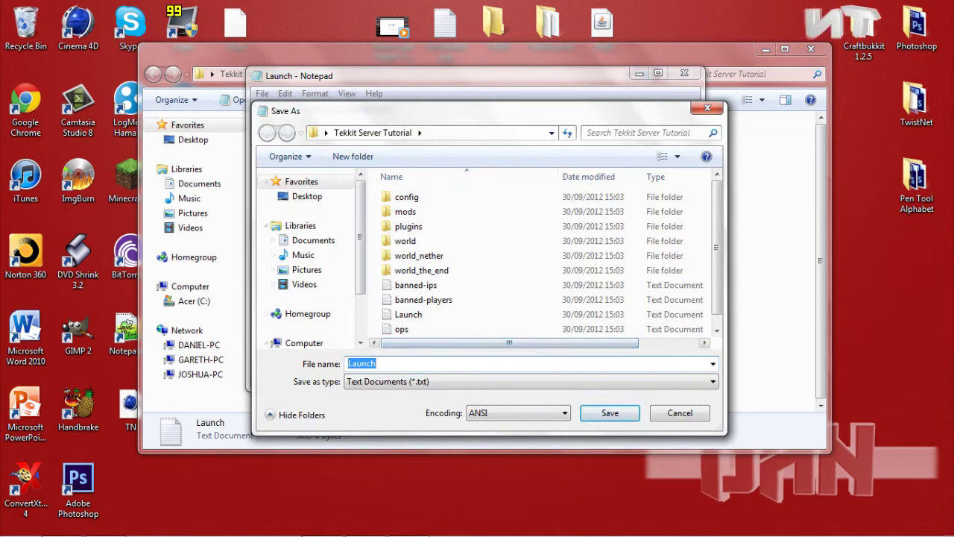
pyautogui.press('End')
pyautogui.write('.')
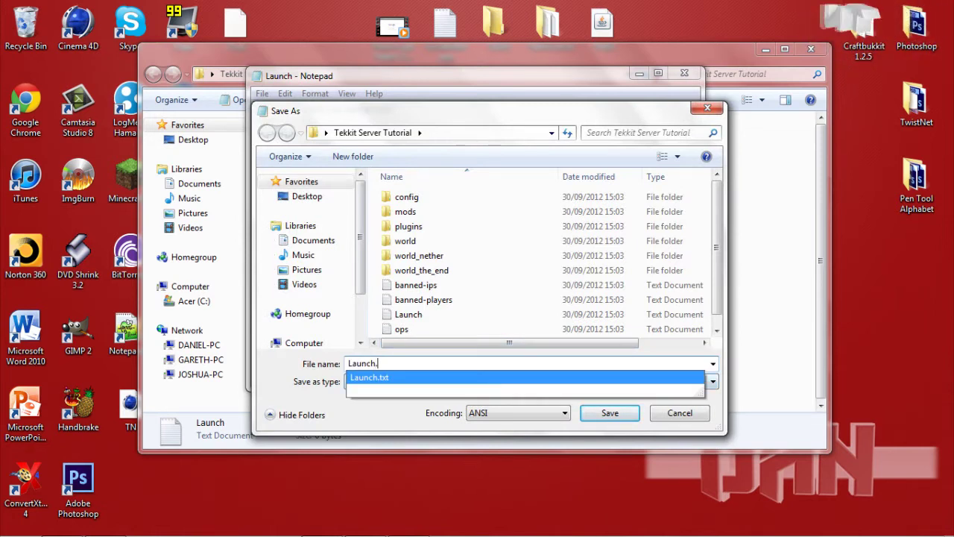
pyautogui.write('bat')
pyautogui.hotkey('alt', 'Down')
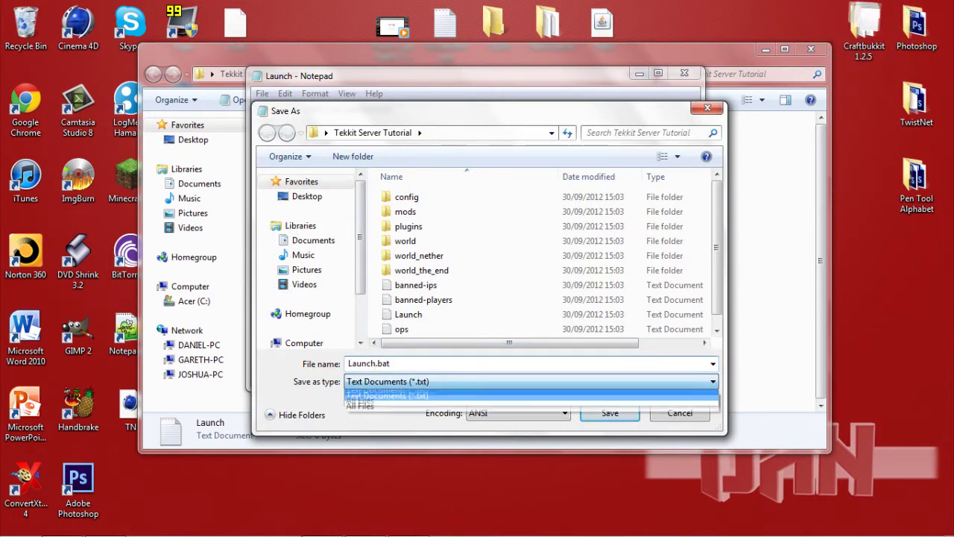
pyautogui.press('Down')
pyautogui.press('Return')
pyautogui.press('Return')
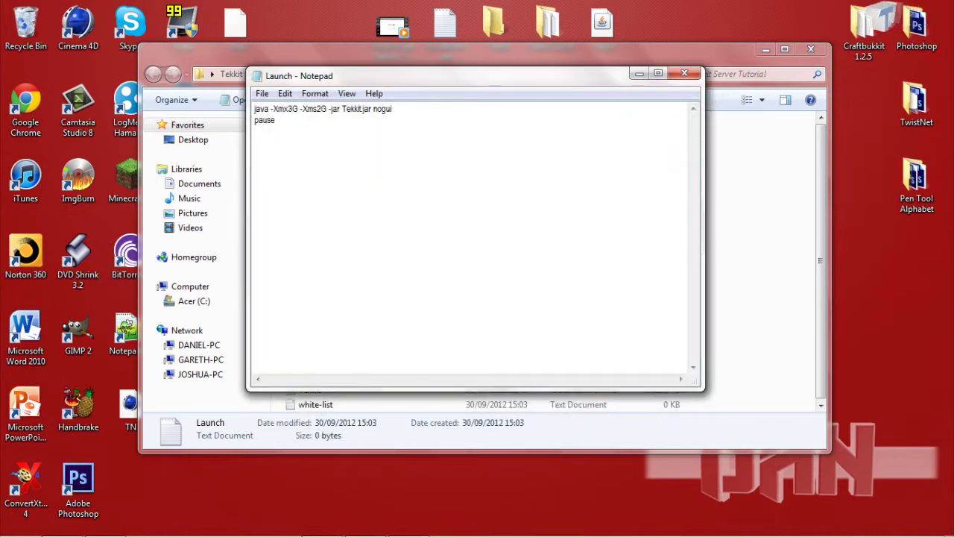
# Delete the blank Launch text document and open server.properties with Notepad++
pyautogui.hotkey('alt', 'F4')
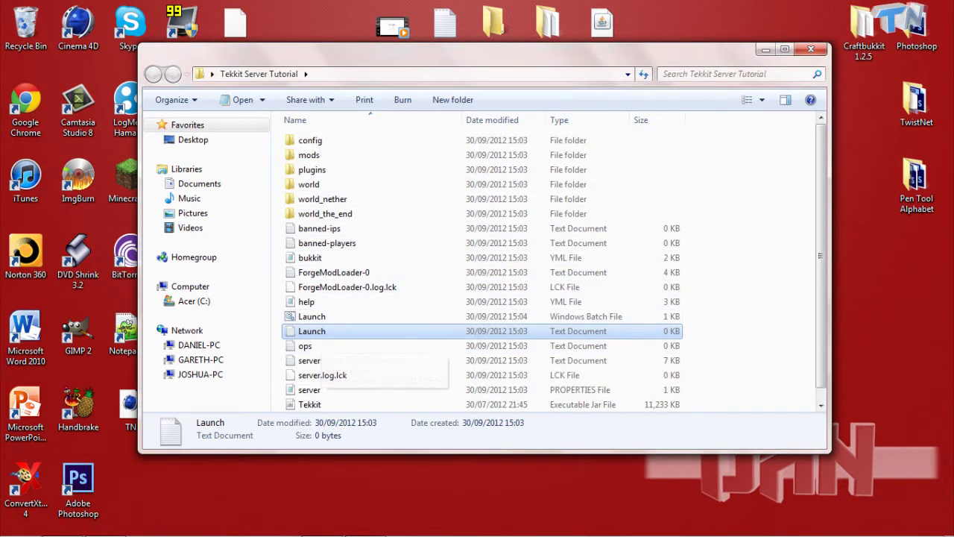
pyautogui.press('Delete')
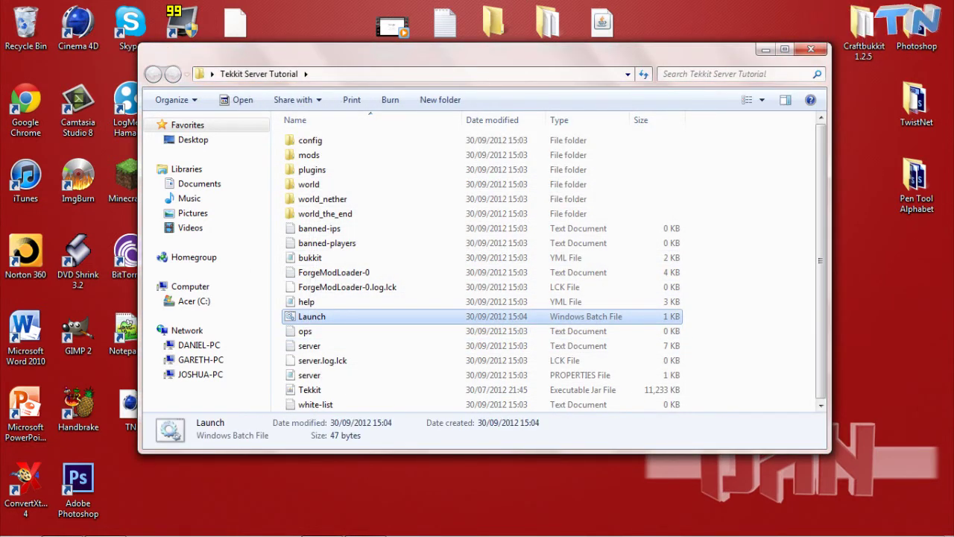
pyautogui.click(309, 374)
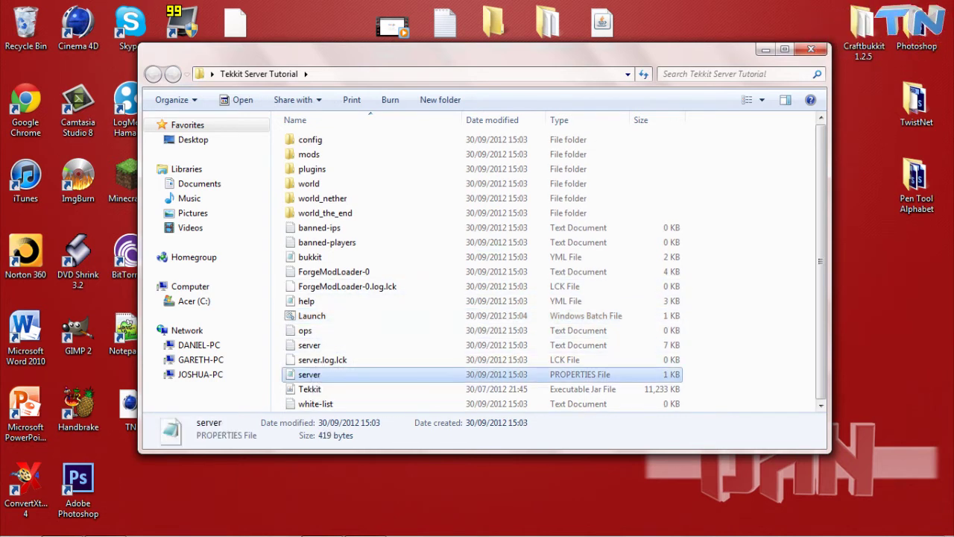
pyautogui.rightClick(351, 374)
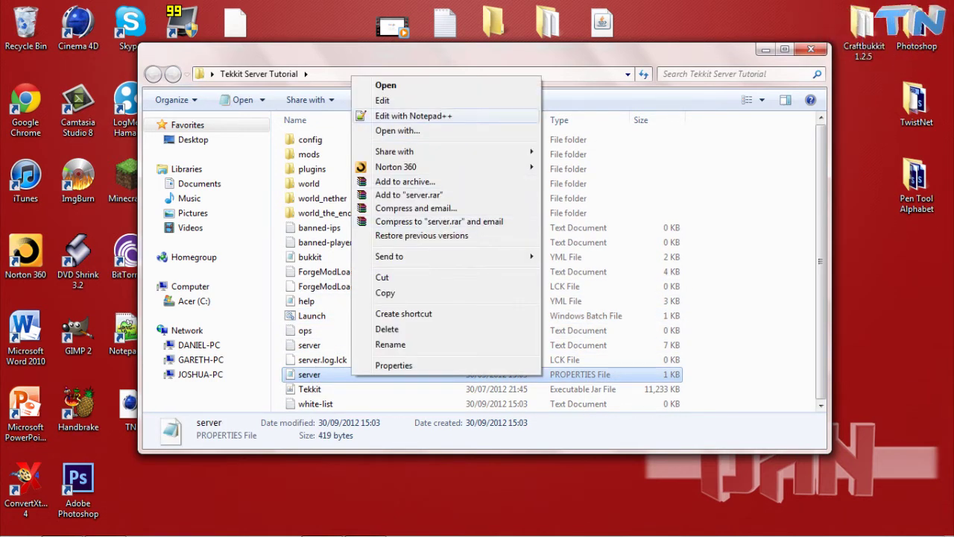
pyautogui.click(414, 116)
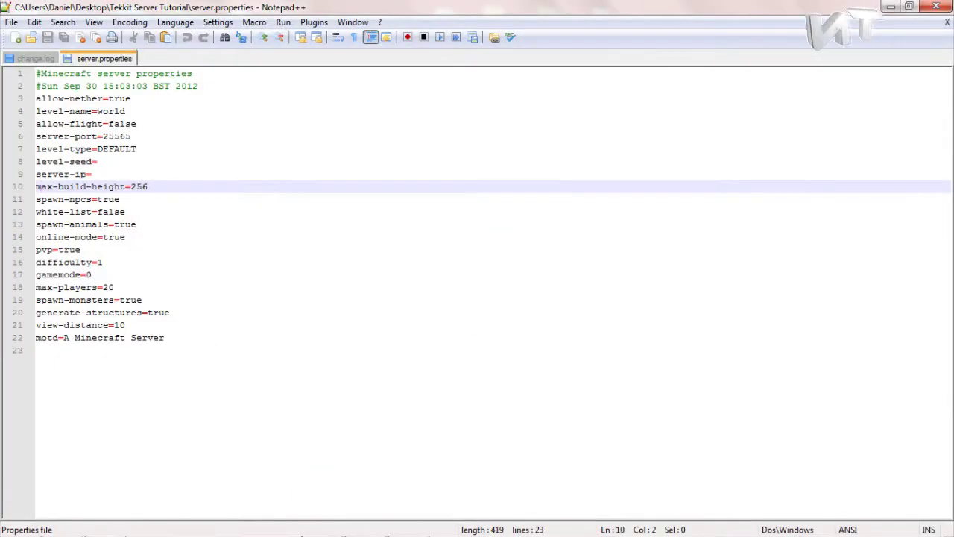
pyautogui.click(97, 161)
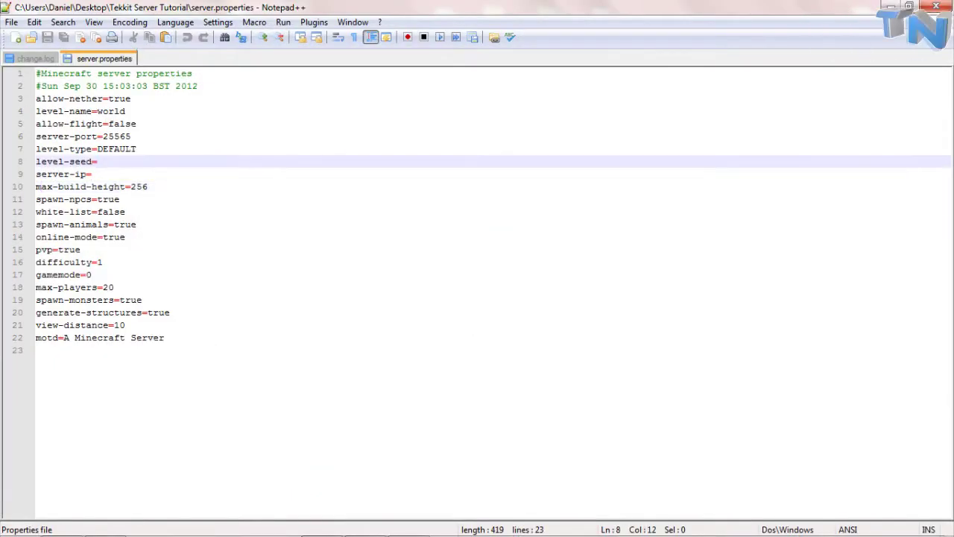
pyautogui.click(92, 173)
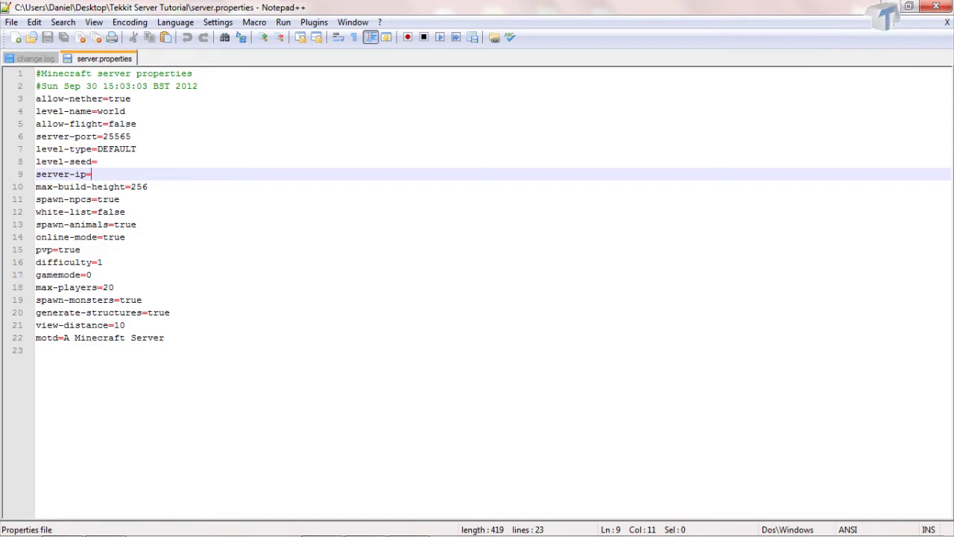
pyautogui.click(80, 250)
pyautogui.click(92, 174)
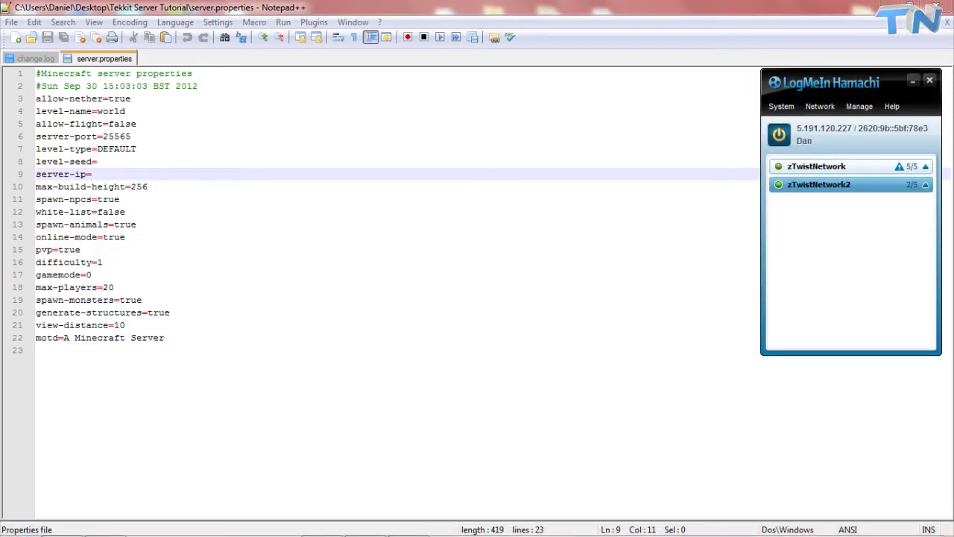
# Create Hamachi network zTwistNetworkYouTube, entering its network ID and a password
pyautogui.click(820, 106)
pyautogui.click(828, 122)
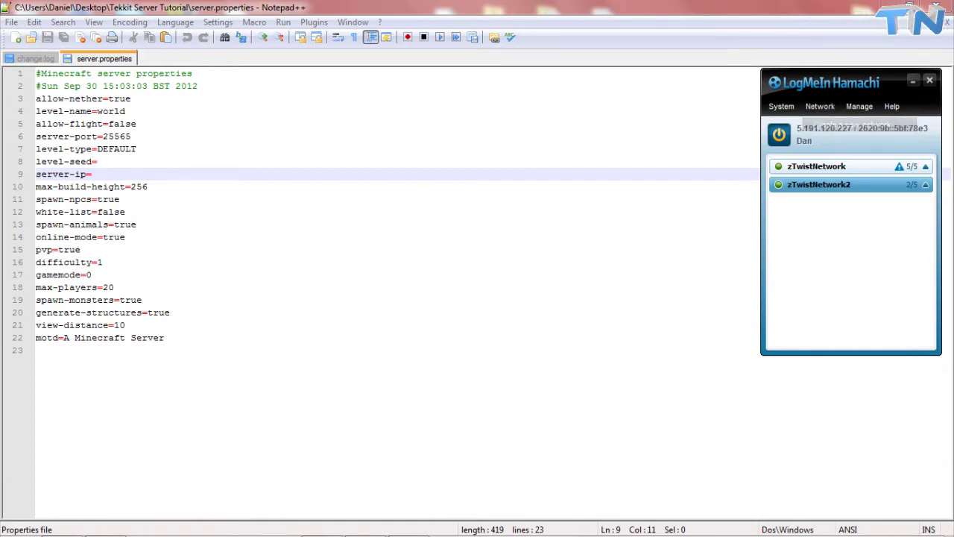
pyautogui.write('Yoou')
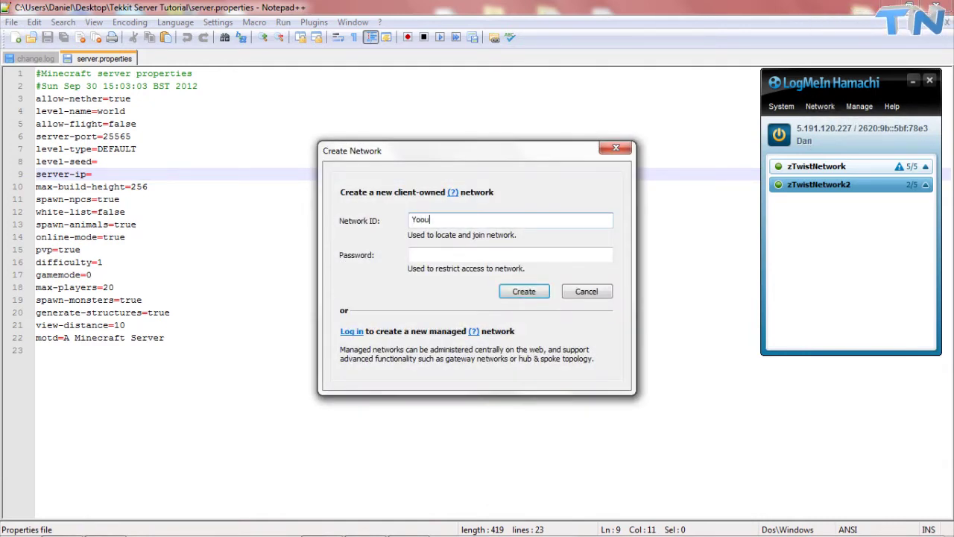
pyautogui.press('BackSpace')
pyautogui.press('BackSpace')
pyautogui.write('zTws')
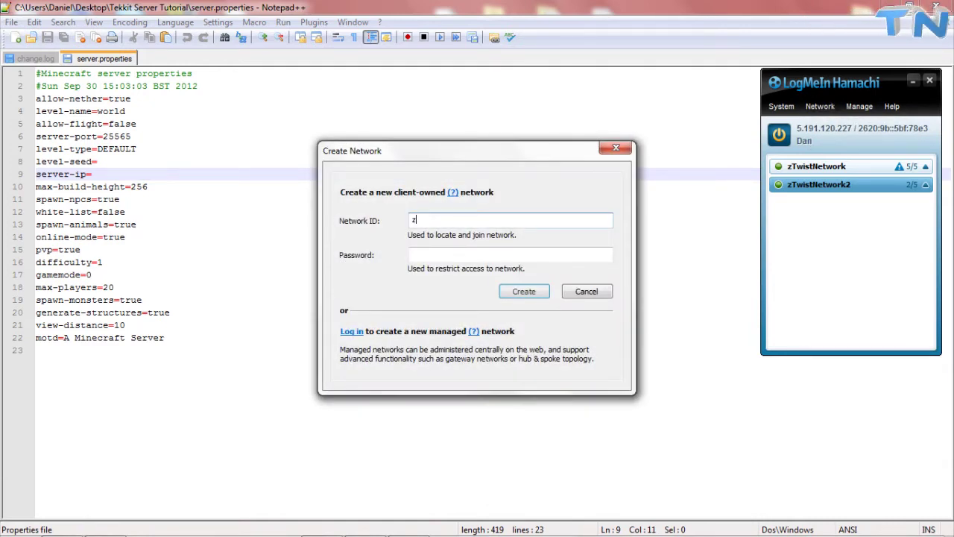
pyautogui.press('BackSpace')
pyautogui.press('BackSpace')
pyautogui.press('BackSpace')
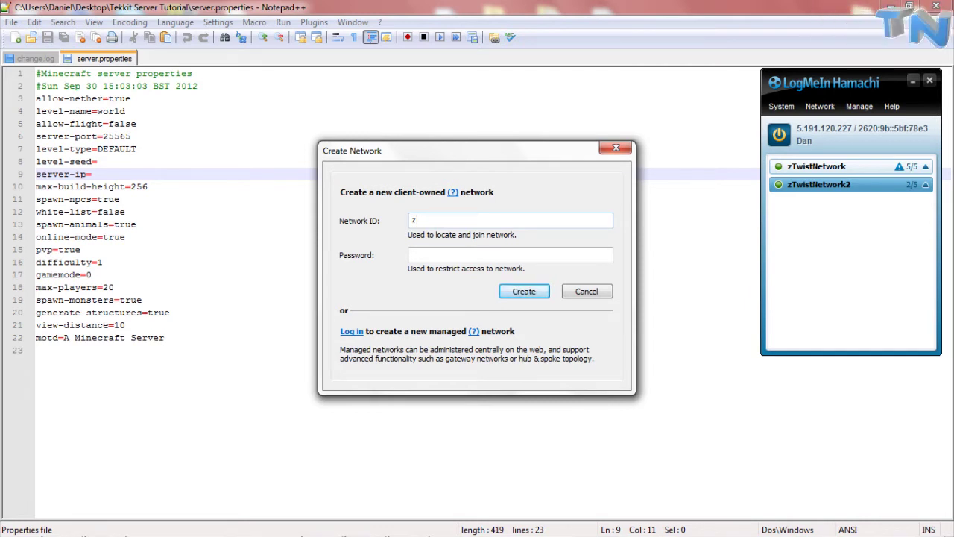
pyautogui.write('TwistNe')
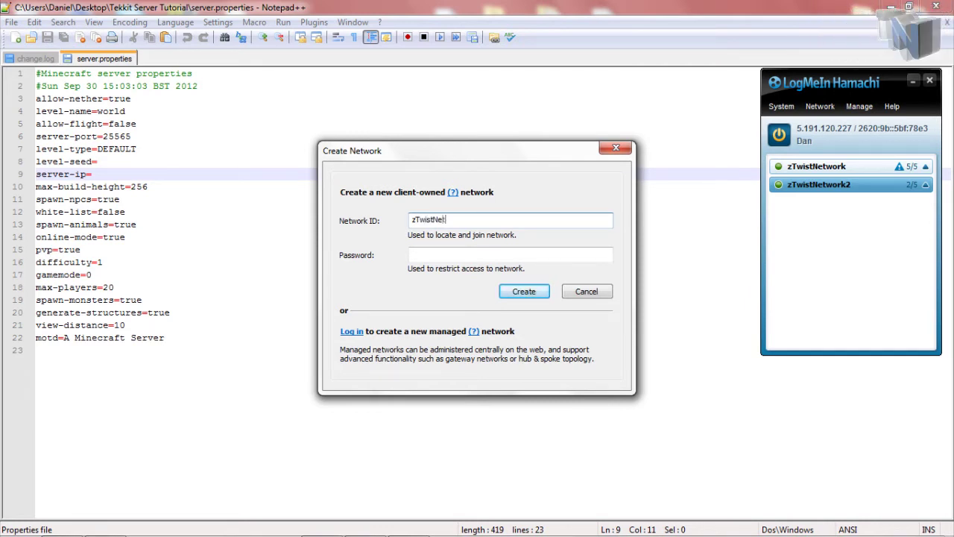
pyautogui.write('tworkYou')
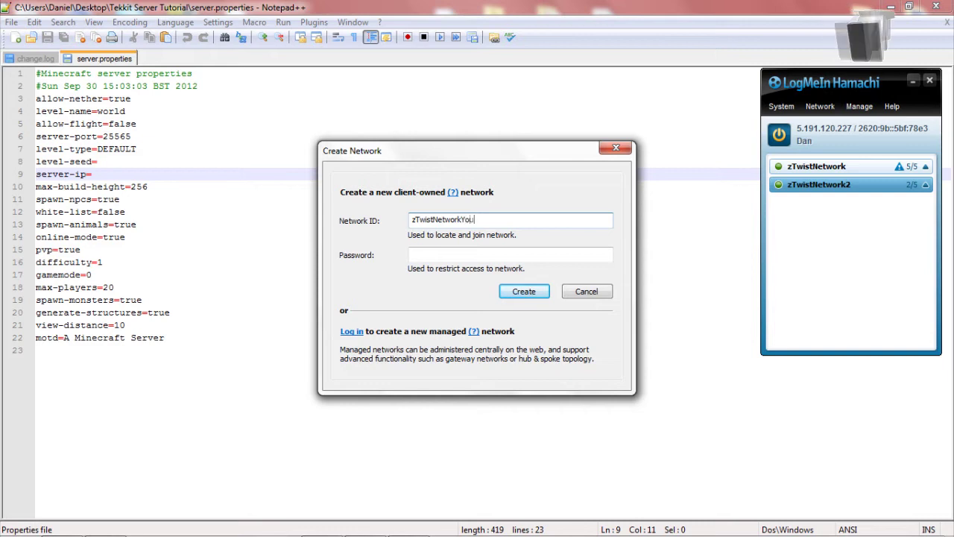
pyautogui.write('123')
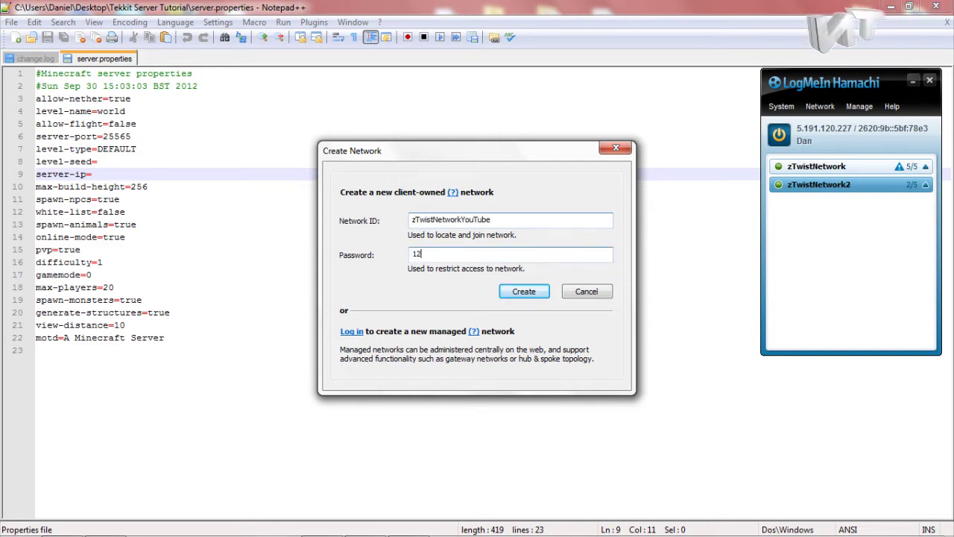
pyautogui.press('Return')
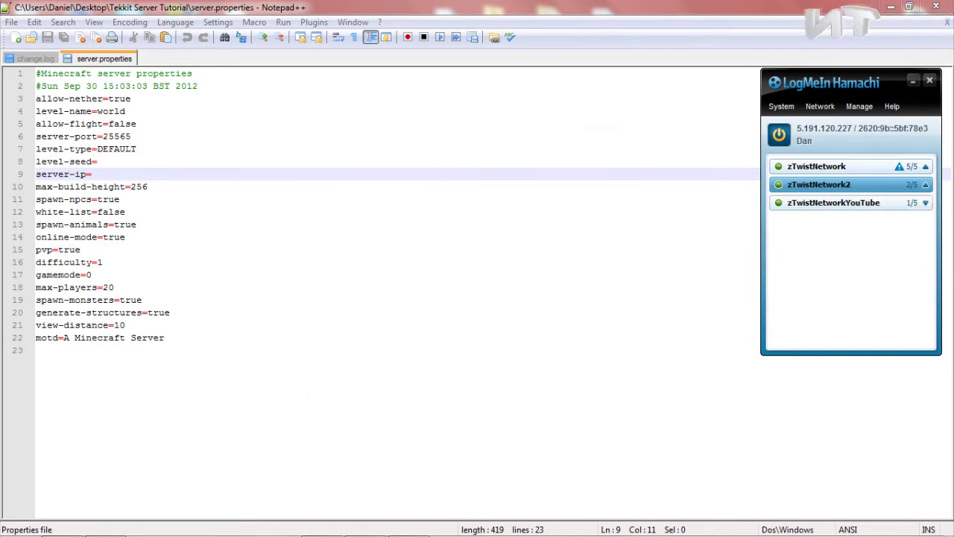
# Paste the Hamachi IPv4 address as server-ip in server.properties
pyautogui.moveTo(793, 202)
pyautogui.click(823, 131)
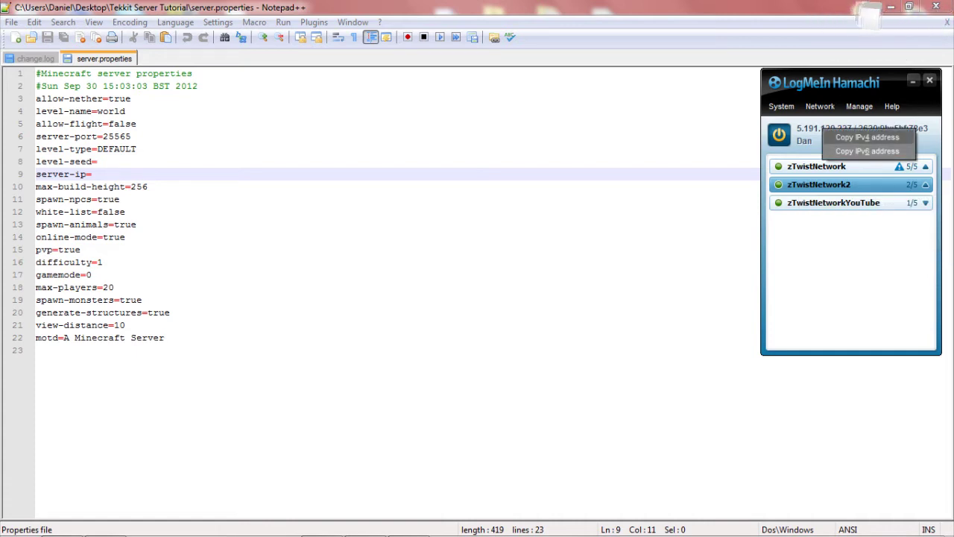
pyautogui.click(867, 137)
pyautogui.click(224, 174)
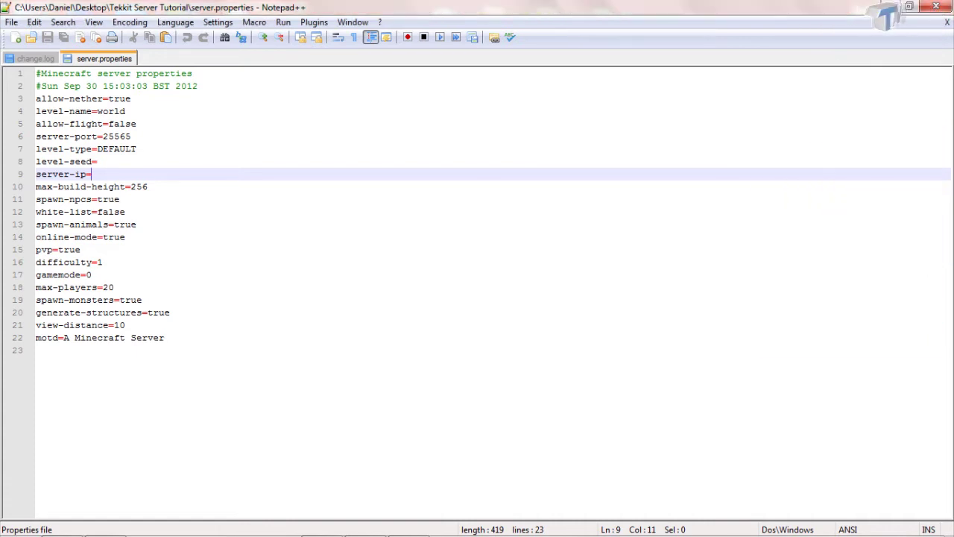
pyautogui.write('5.191.120.227')
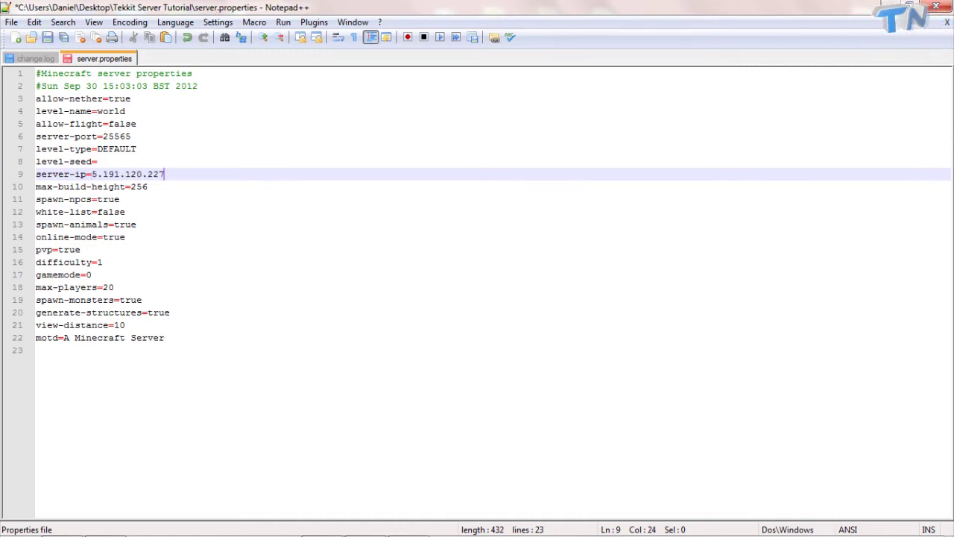
# Set online-mode to false and max-players to 1
pyautogui.click(125, 237)
pyautogui.press('BackSpace')
pyautogui.press('BackSpace')
pyautogui.press('BackSpace')
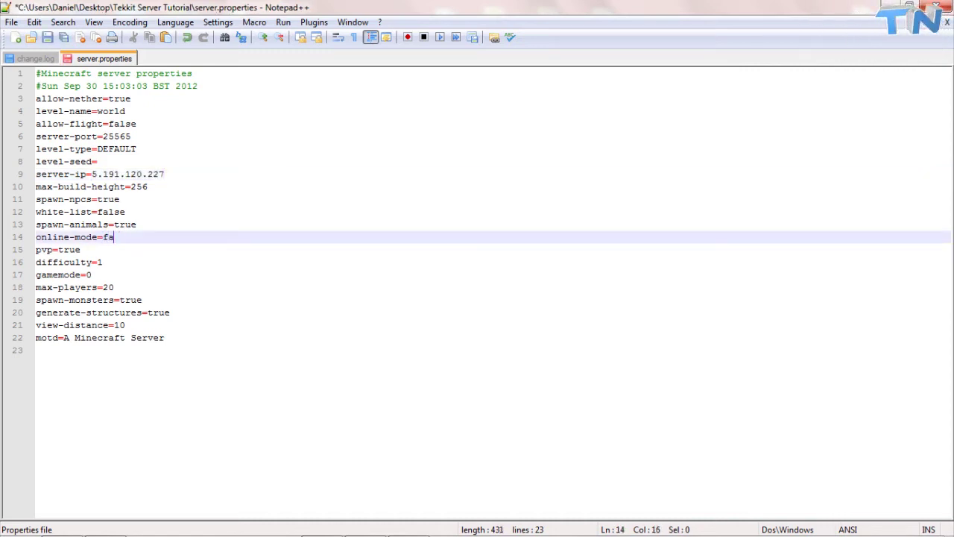
pyautogui.press('BackSpace')
pyautogui.press('BackSpace')
pyautogui.press('BackSpace')
pyautogui.press('BackSpace')
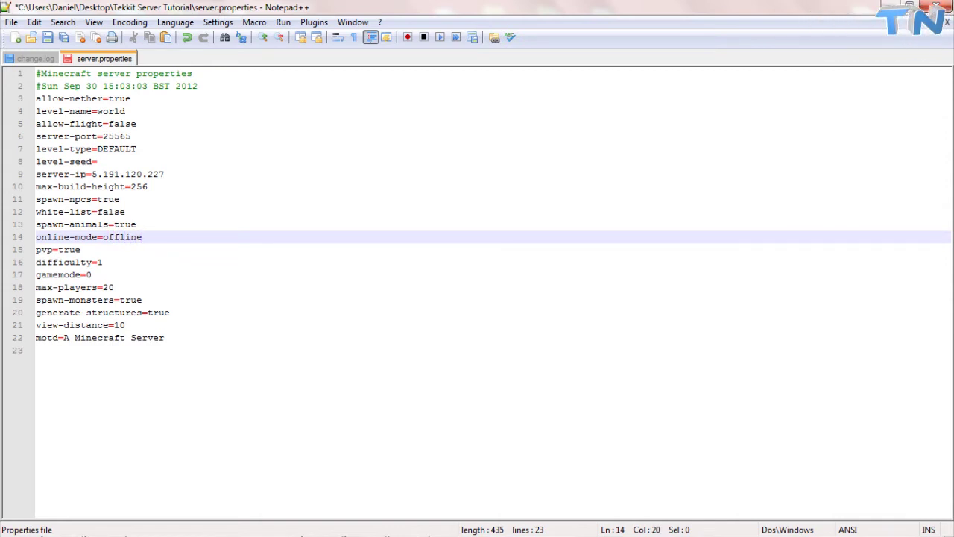
pyautogui.click(80, 250)
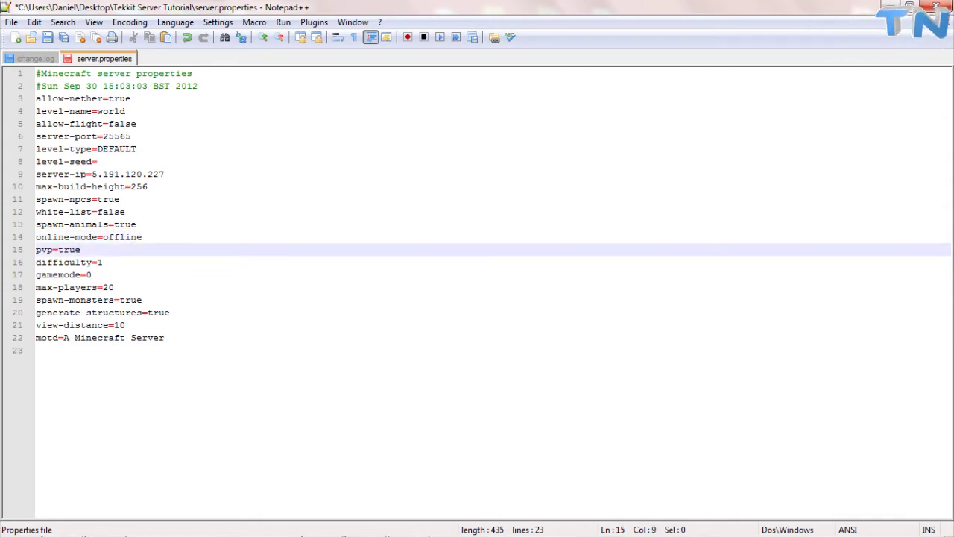
pyautogui.click(102, 263)
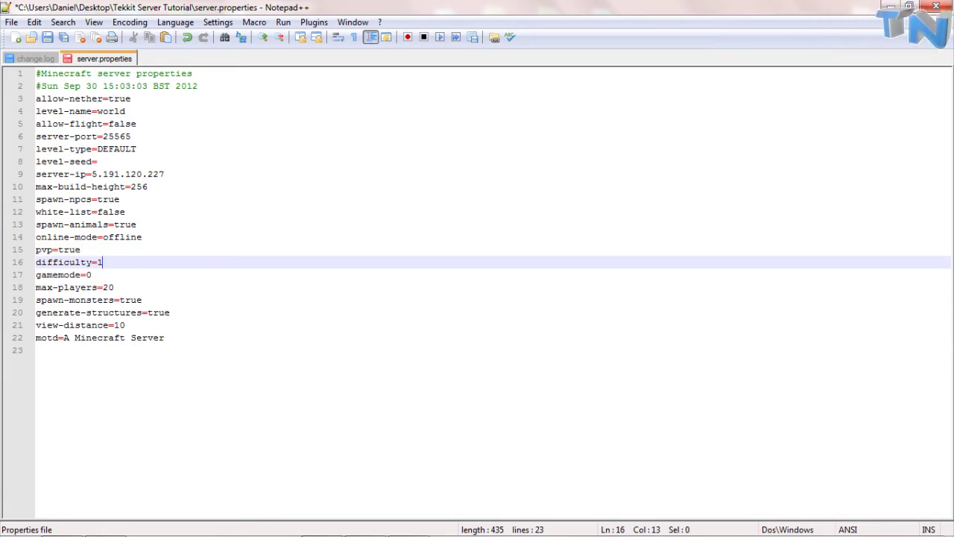
pyautogui.click(92, 275)
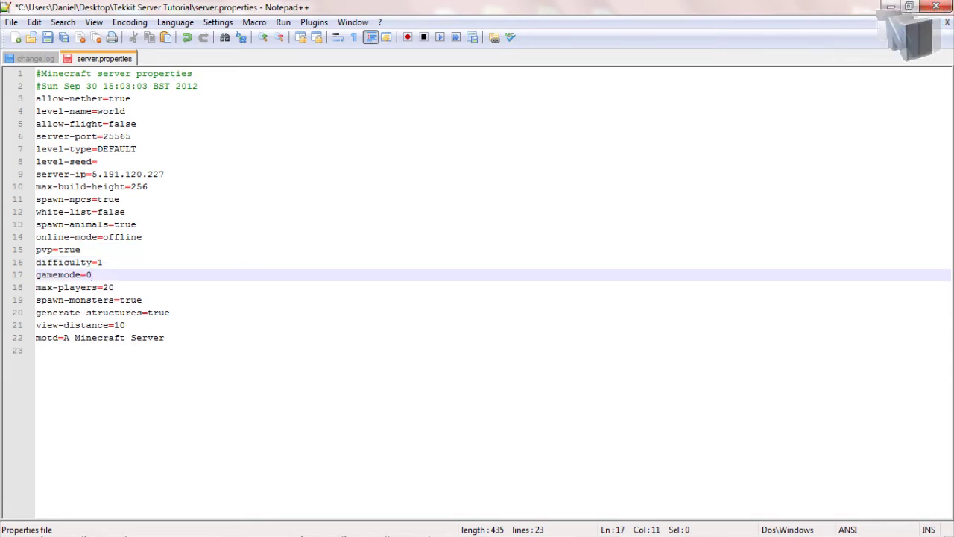
pyautogui.click(114, 288)
pyautogui.press('BackSpace')
pyautogui.write('1')
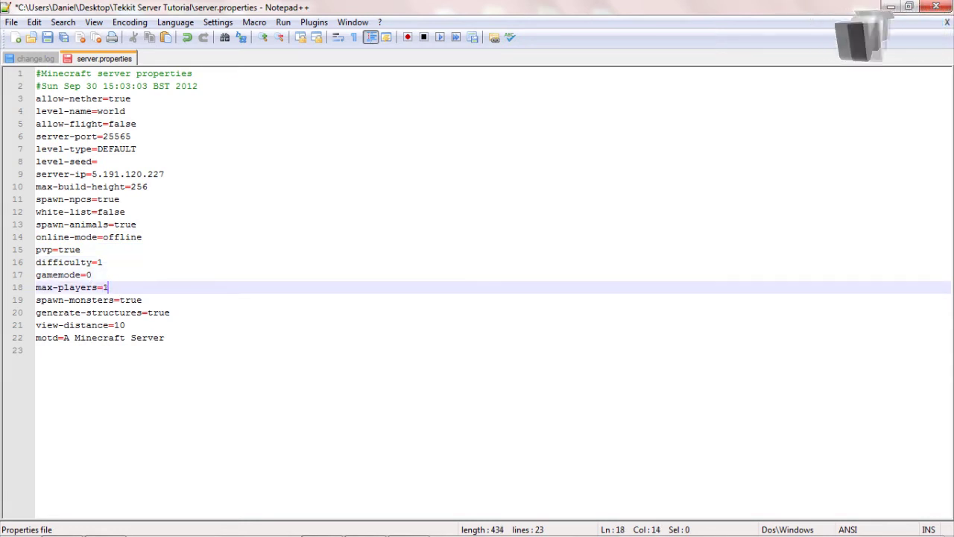
# Replace the motd value with zTwistNetwork's Server
pyautogui.moveTo(164, 337); pyautogui.dragTo(73, 338)
pyautogui.press('BackSpace')
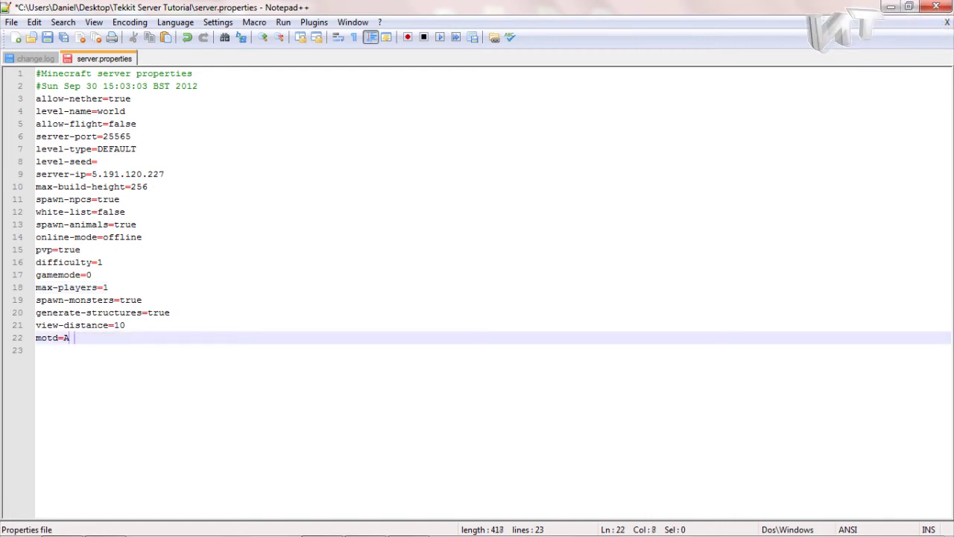
pyautogui.press('BackSpace')
pyautogui.press('BackSpace')
pyautogui.write('zTwist')
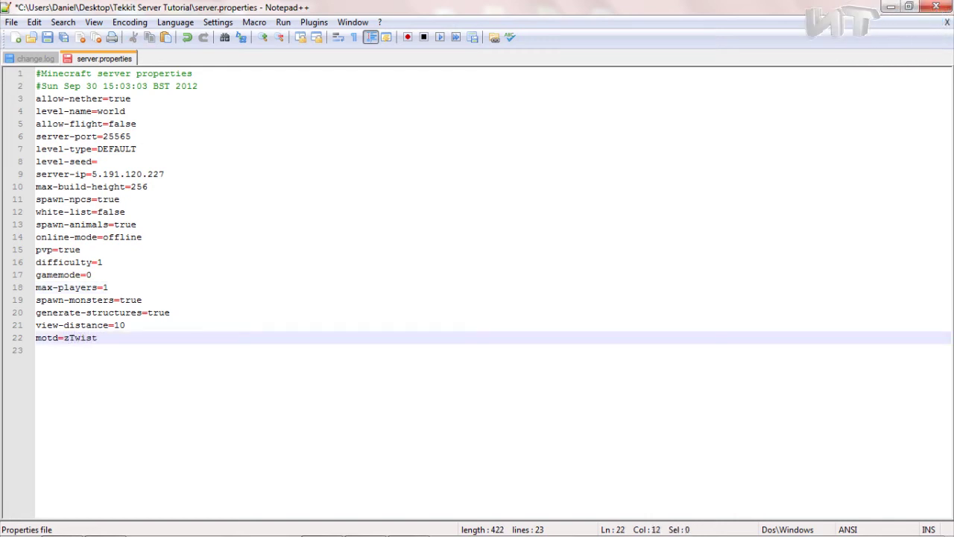
pyautogui.write("Network'")
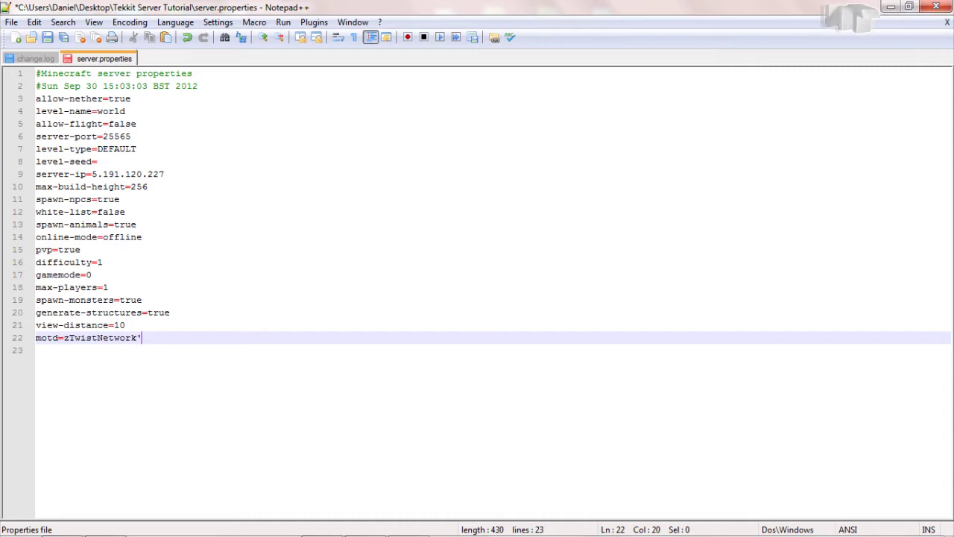
pyautogui.write('s Server')
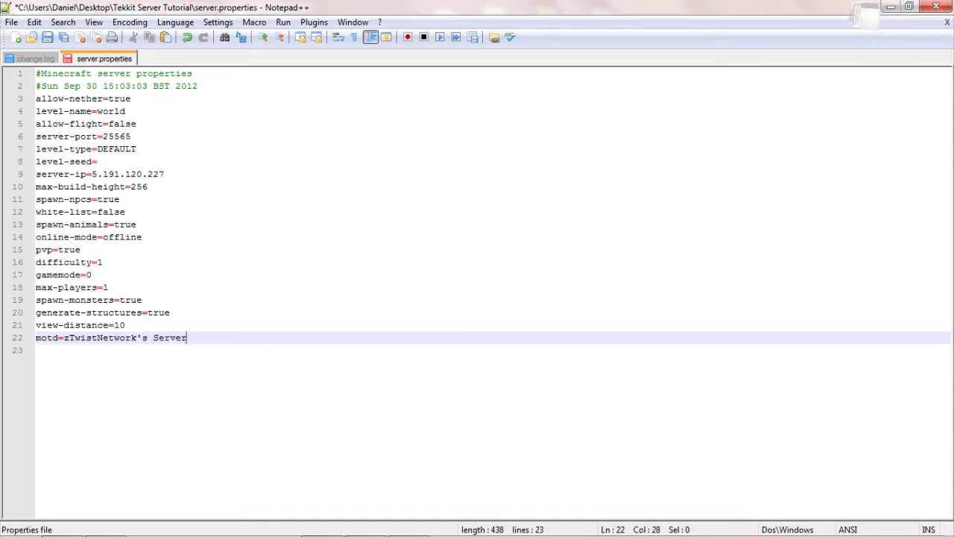
pyautogui.click(36, 350)
pyautogui.click(97, 160)
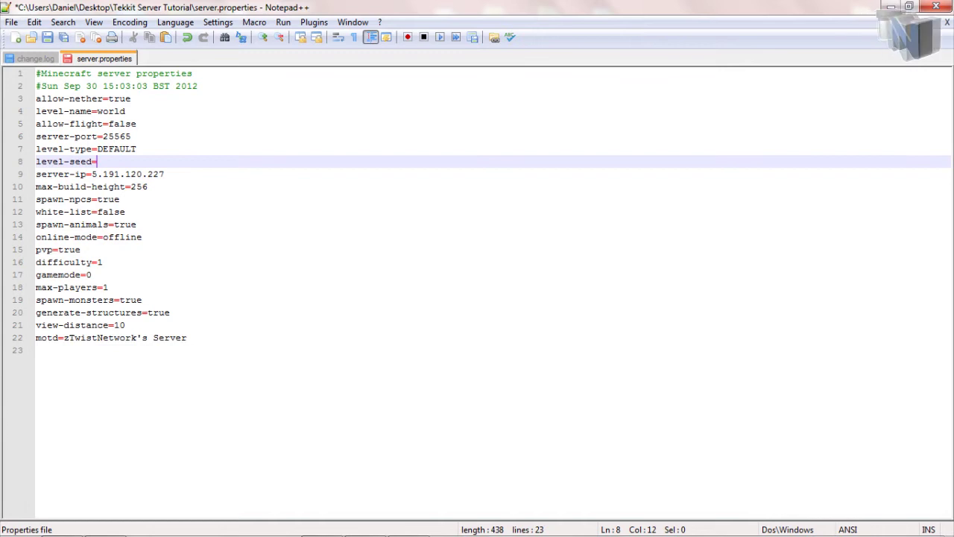
pyautogui.hotkey('ctrl', 'n')
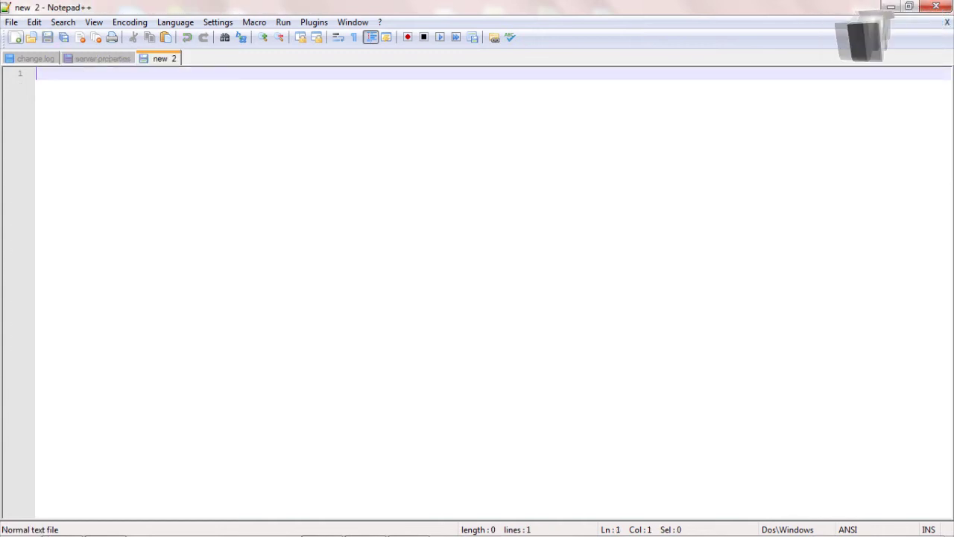
# Close the empty new 2 tab, save server.properties, and check the network IP in Hamachi
pyautogui.click(11, 22)
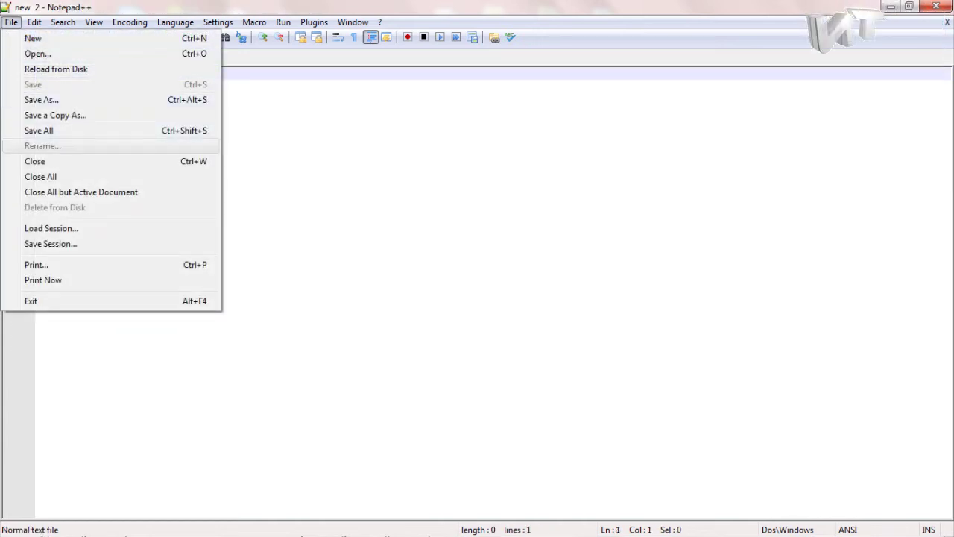
pyautogui.click(30, 160)
pyautogui.click(30, 81)
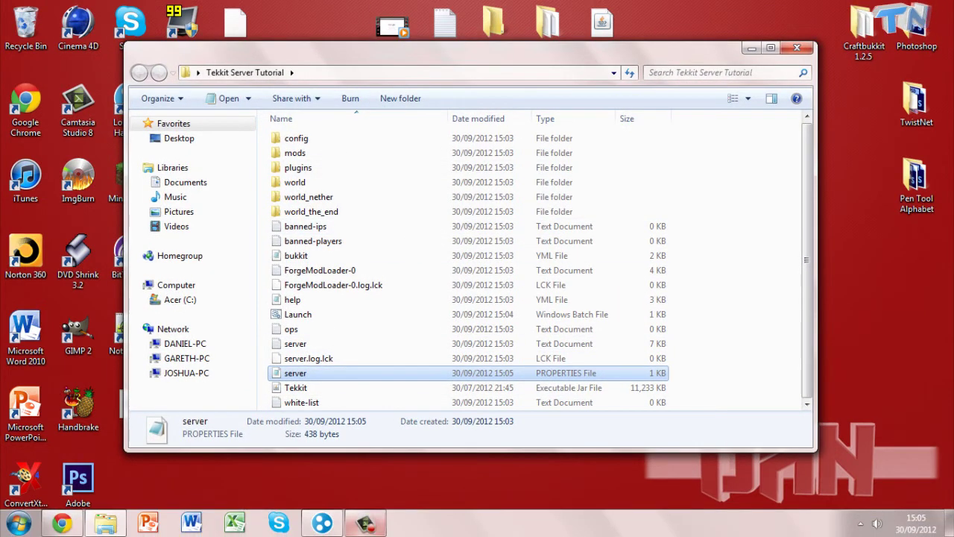
pyautogui.click(365, 522)
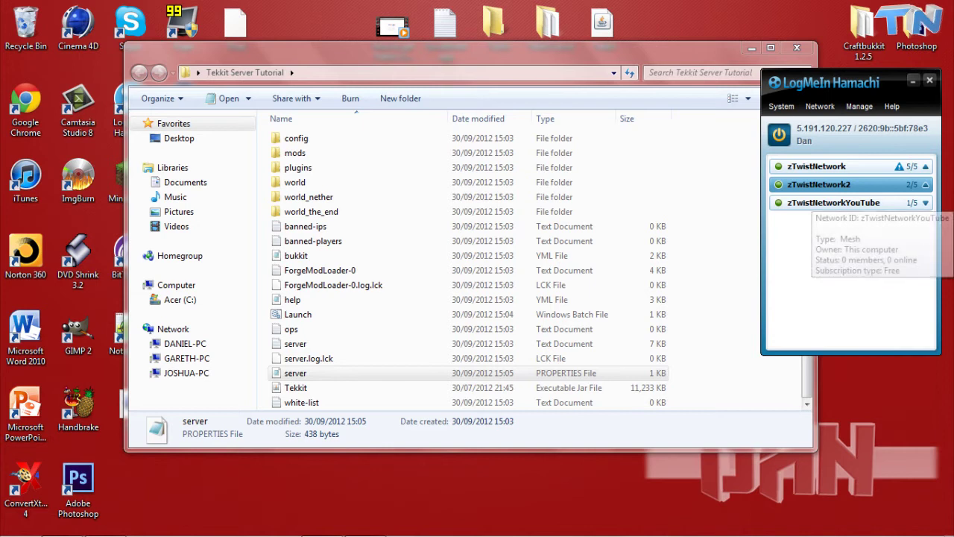
pyautogui.click(912, 80)
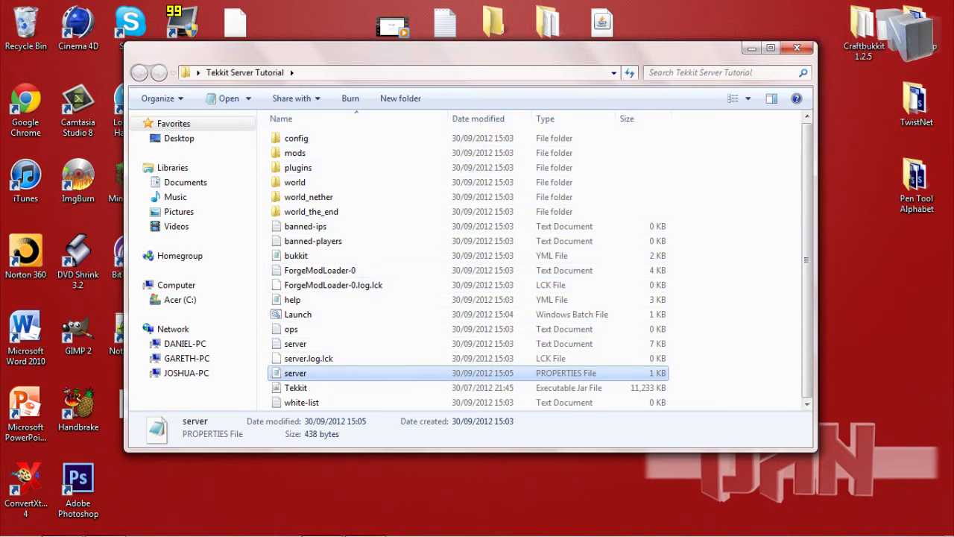
# Start Tekkit from the desktop icon and log into Technic Launcher with the Minecraft username
pyautogui.click(750, 48)
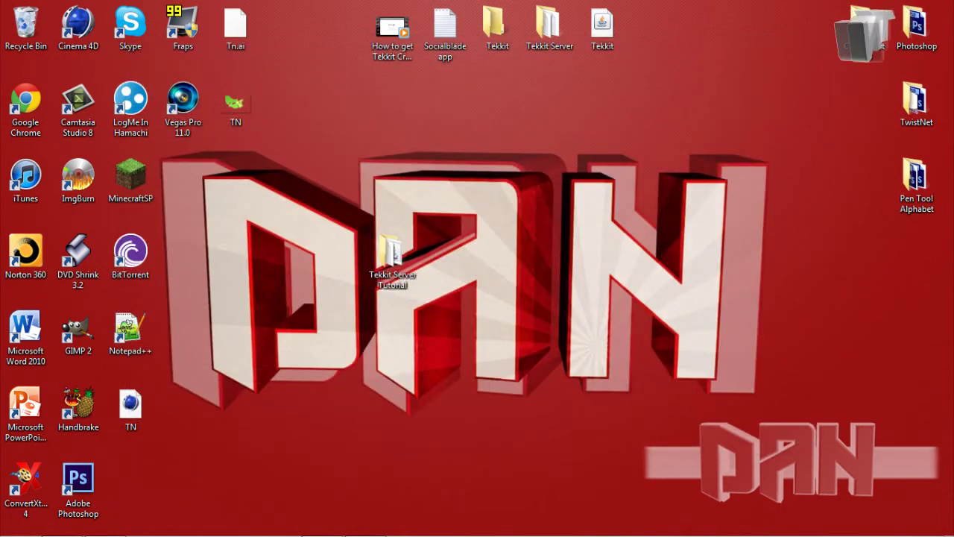
pyautogui.doubleClick(603, 30)
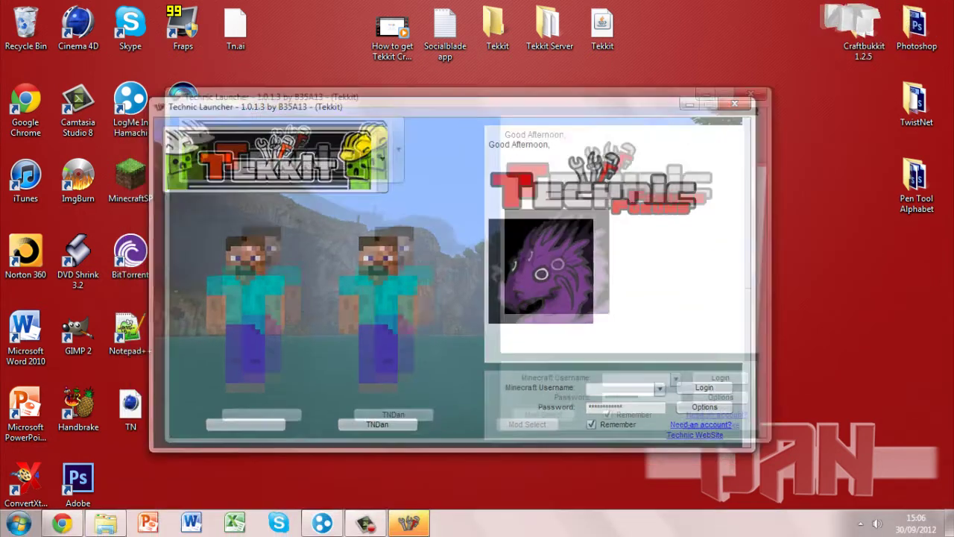
pyautogui.write('Da')
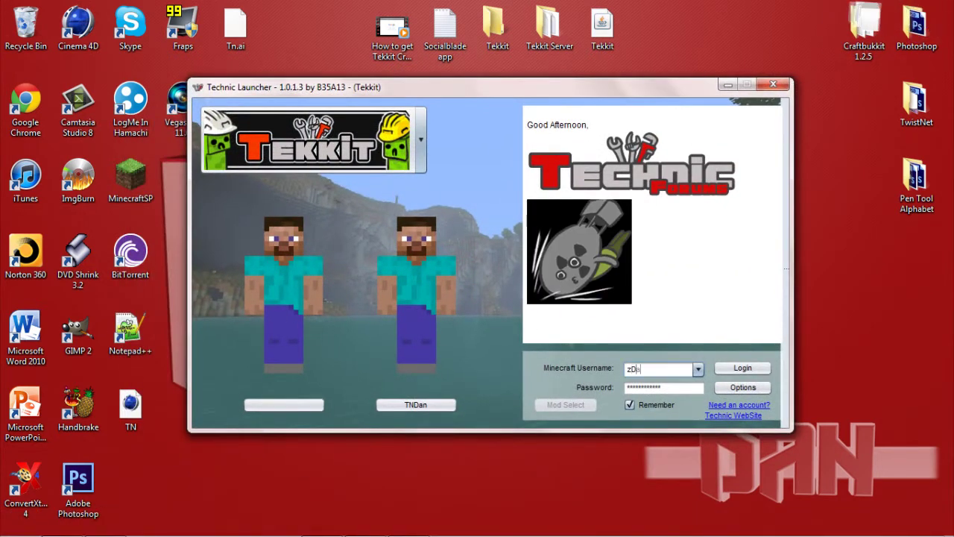
pyautogui.write('nTN')
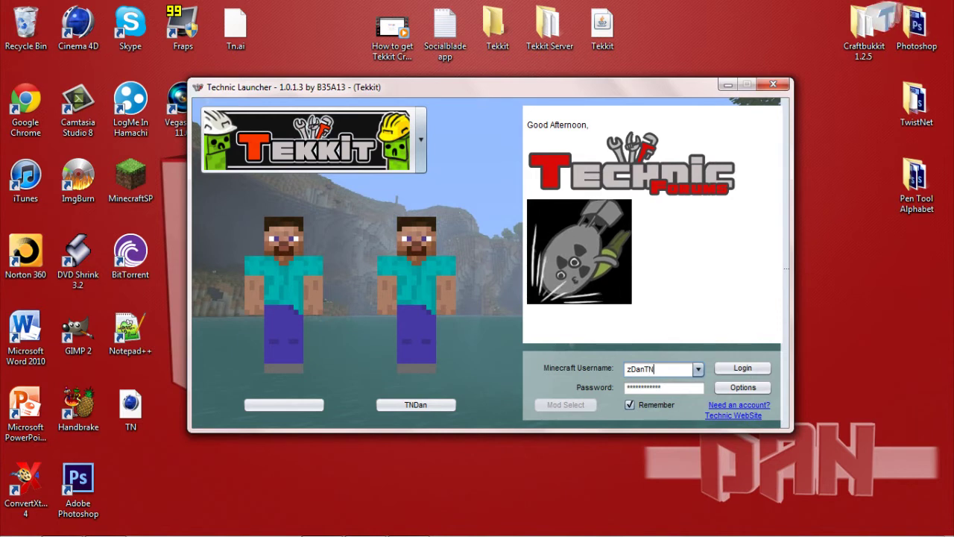
pyautogui.press('Return')
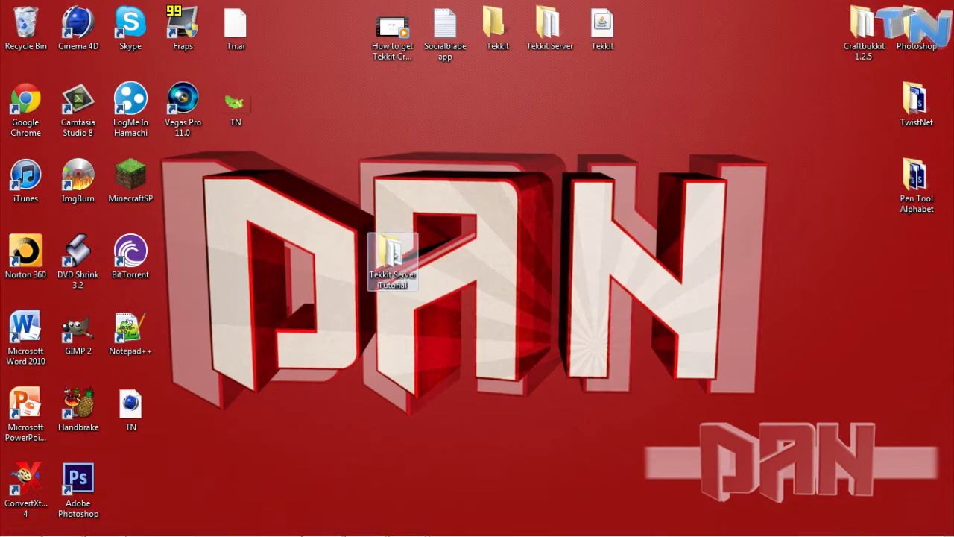
# Run Launch.bat in the Tekkit Server Tutorial folder, arrange the windows, and bring back the Tekkit game window
pyautogui.doubleClick(392, 257)
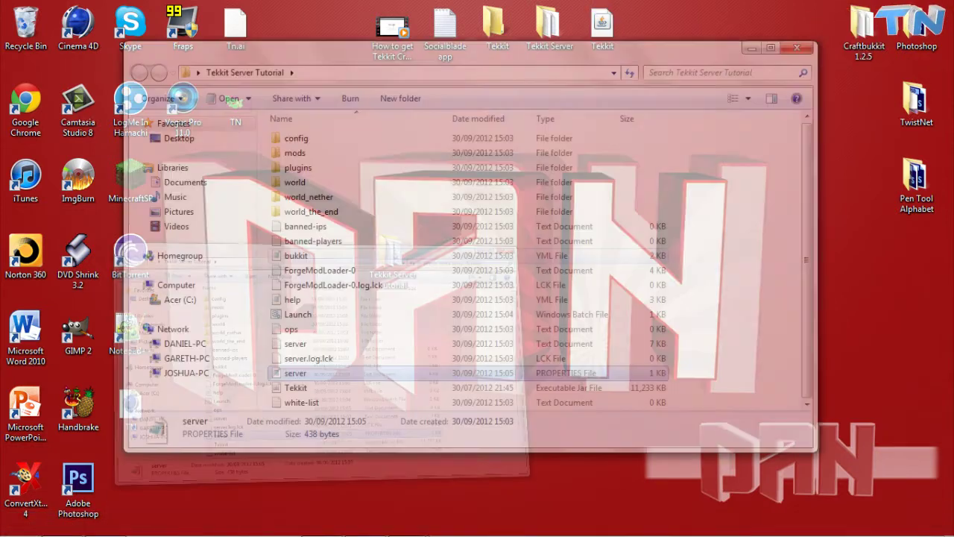
pyautogui.doubleClick(297, 313)
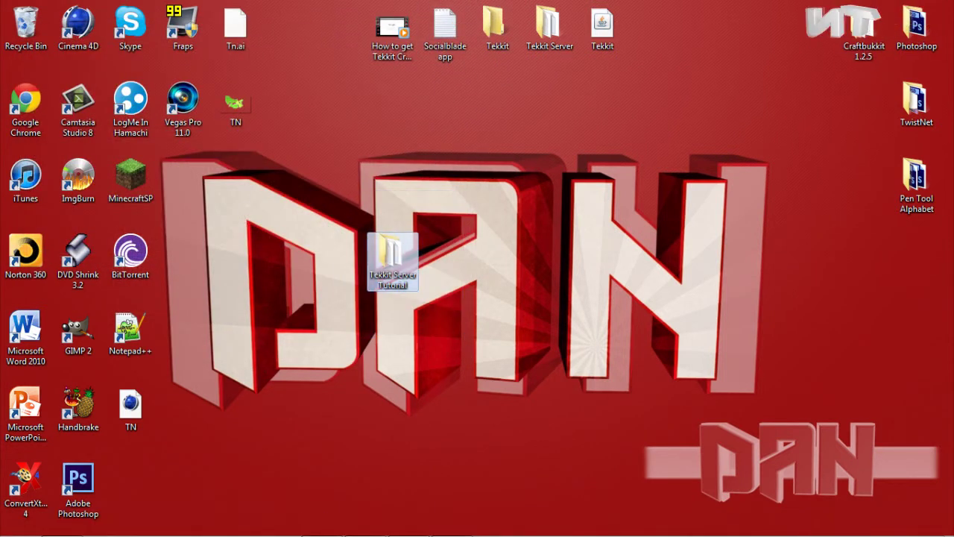
pyautogui.moveTo(298, 181); pyautogui.dragTo(493, 339)
pyautogui.moveTo(424, 257); pyautogui.dragTo(284, 161)
pyautogui.moveTo(334, 218); pyautogui.dragTo(517, 372)
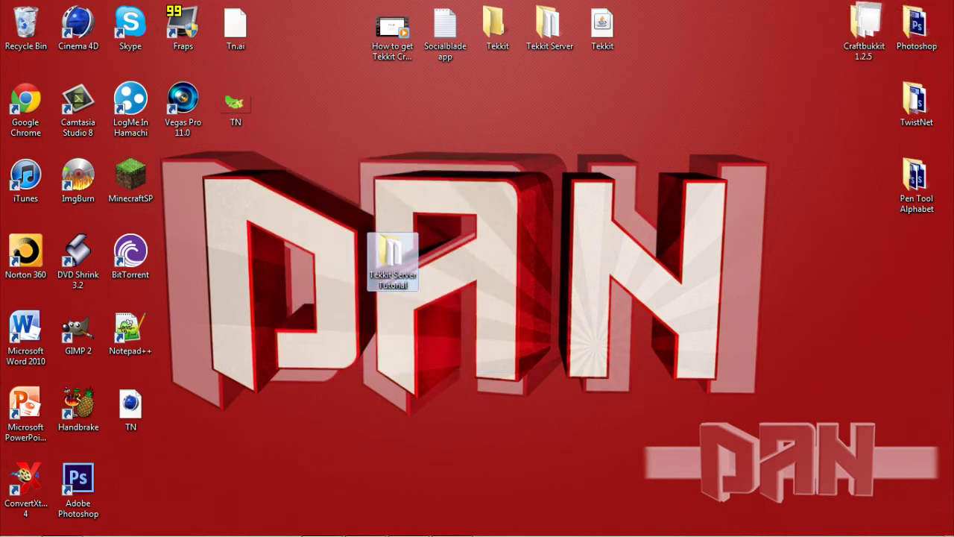
pyautogui.moveTo(293, 154); pyautogui.dragTo(513, 372)
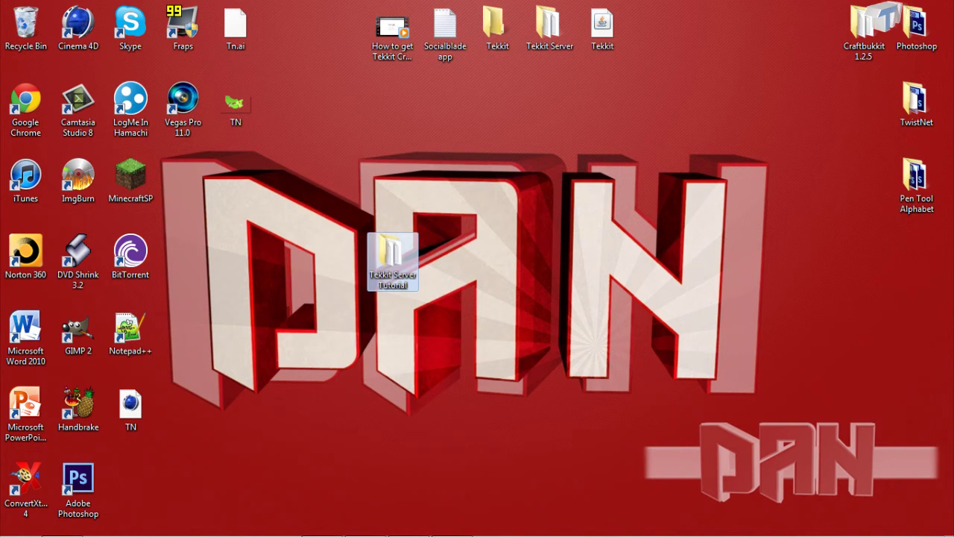
pyautogui.click(408, 521)
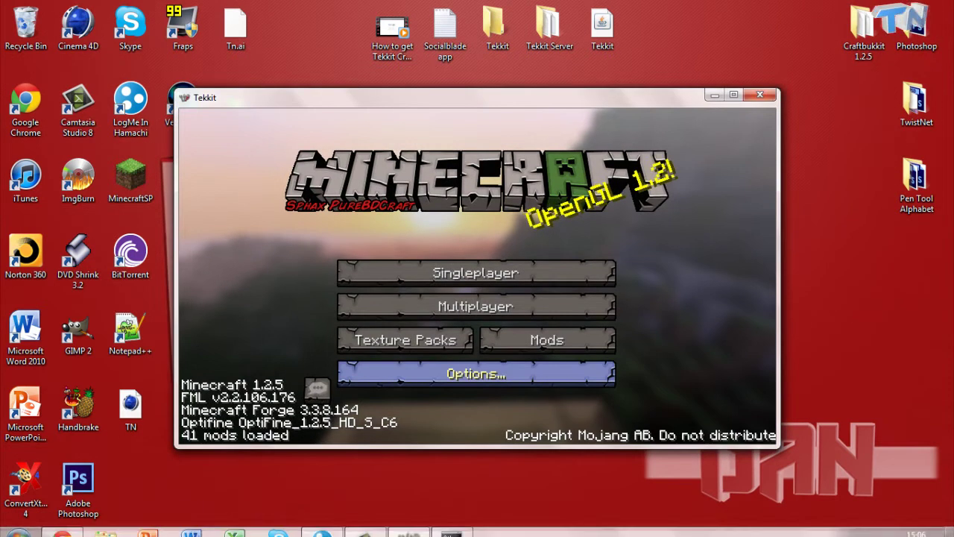
# Maximize the Tekkit window and select the Minecraft Server entry in the multiplayer list
pyautogui.click(733, 95)
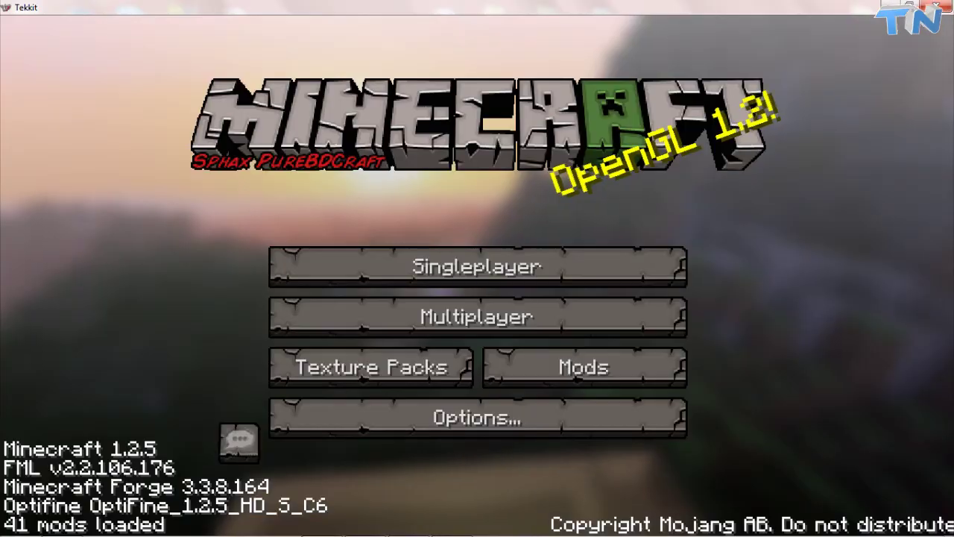
pyautogui.click(477, 316)
pyautogui.click(477, 241)
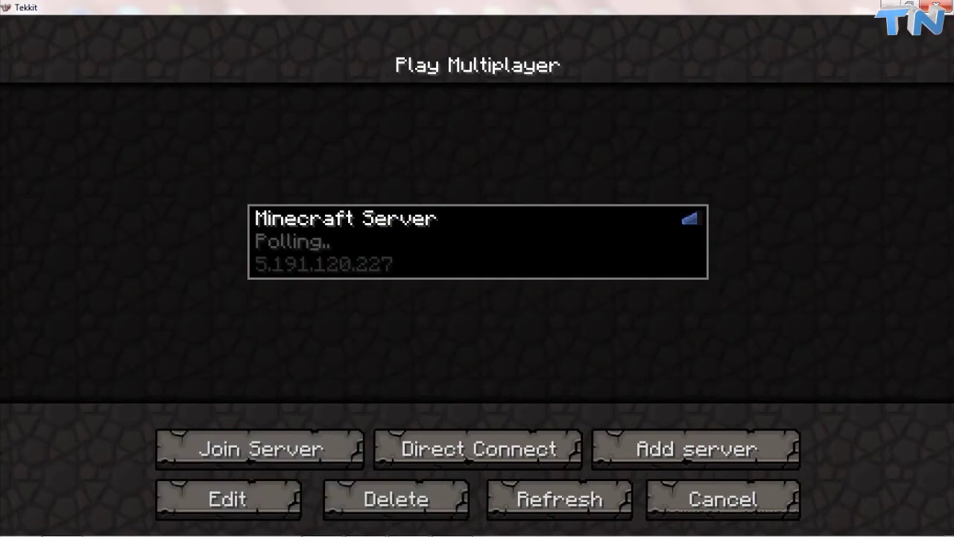
# Check the server console, then refresh the list and select zTwistNetwork's Server at 5.191.120.227
pyautogui.press('super+Down')
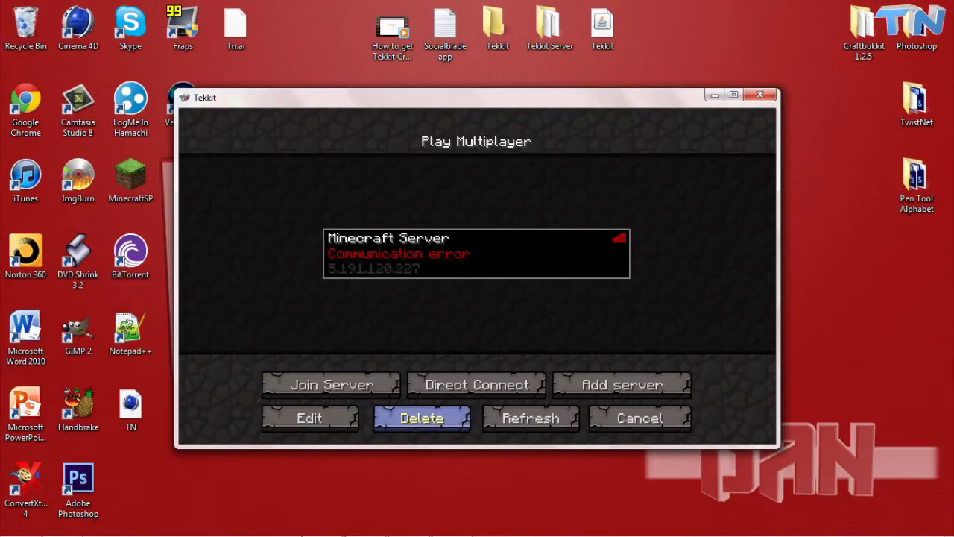
pyautogui.press('super+Down')
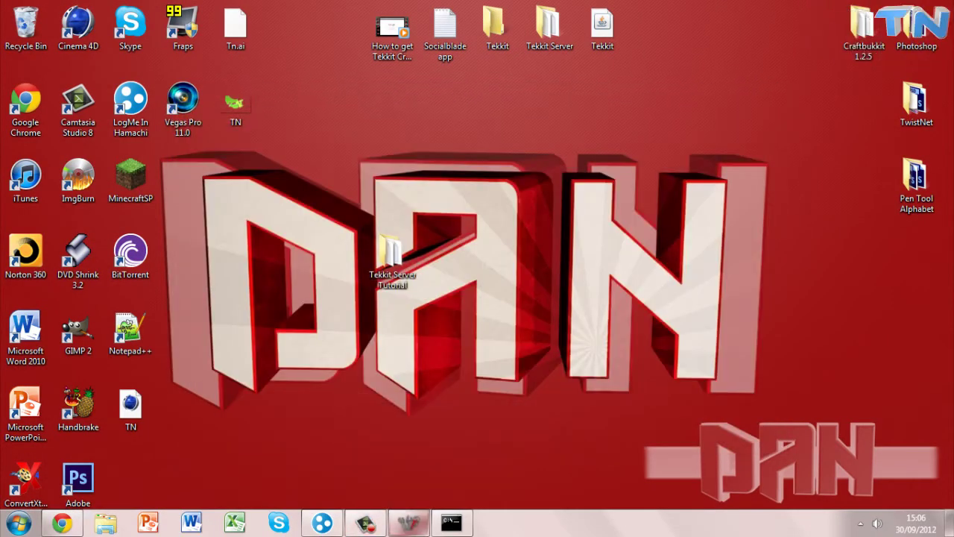
pyautogui.hotkey('alt', 'Tab')
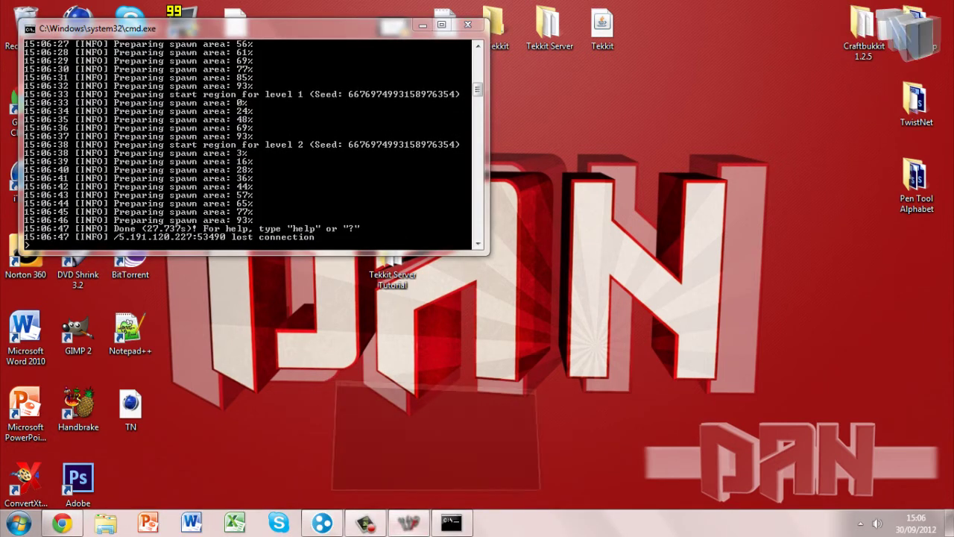
pyautogui.click(409, 523)
pyautogui.click(530, 417)
pyautogui.click(477, 253)
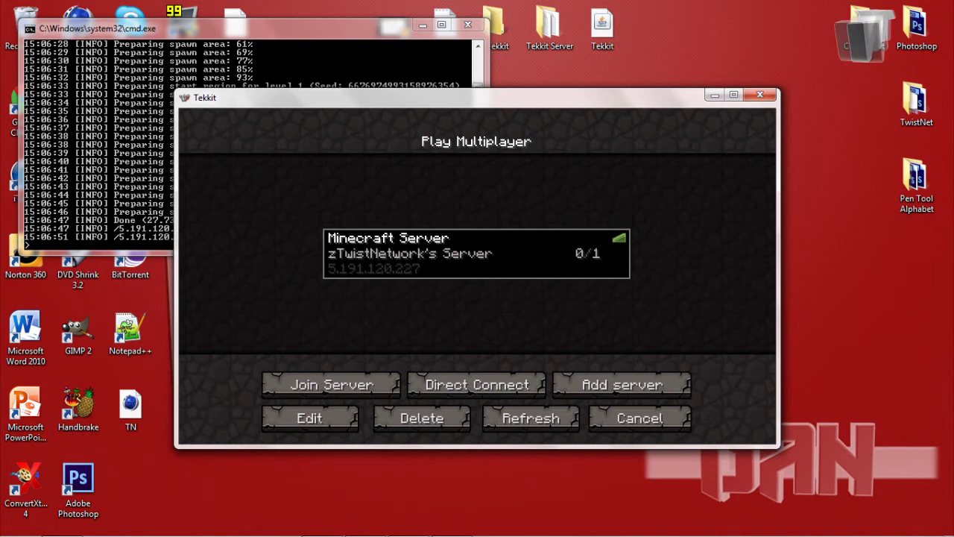
# Join zTwistNetwork's Server and break the jungle leaf blocks in front of the player
pyautogui.press('Return')
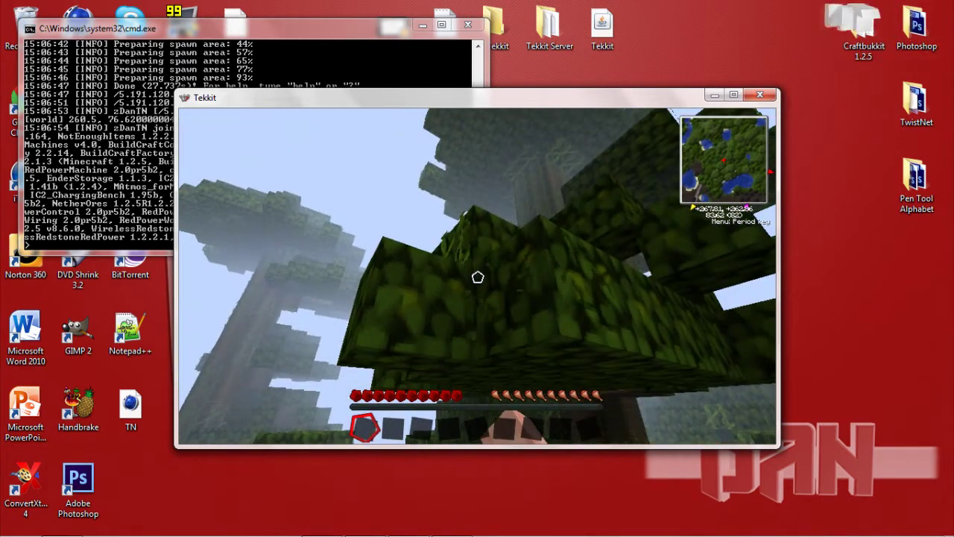
pyautogui.click(478, 277)
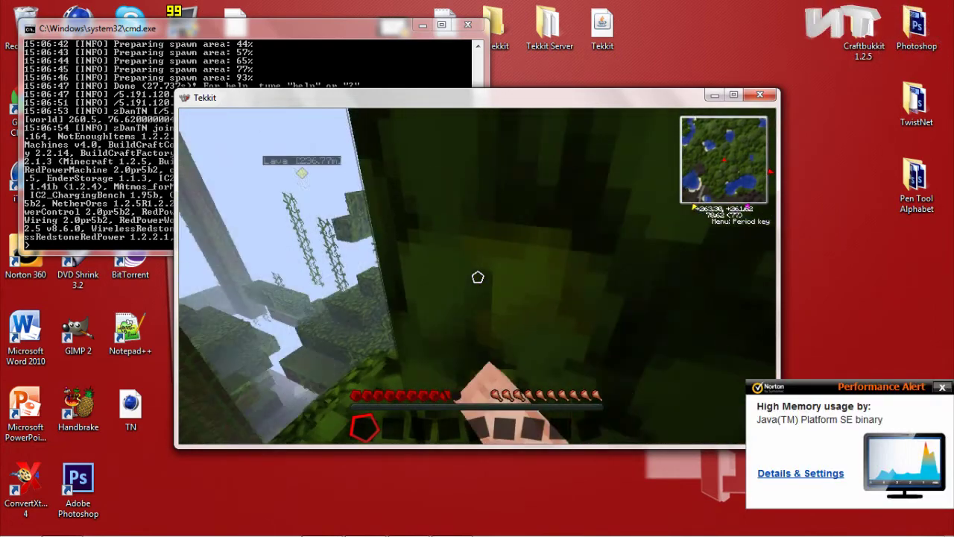
pyautogui.click(478, 277)
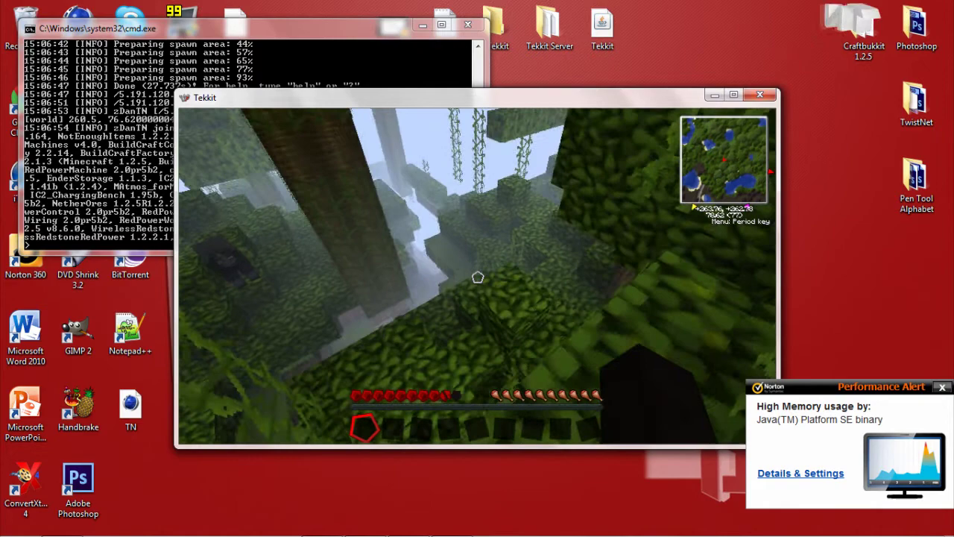